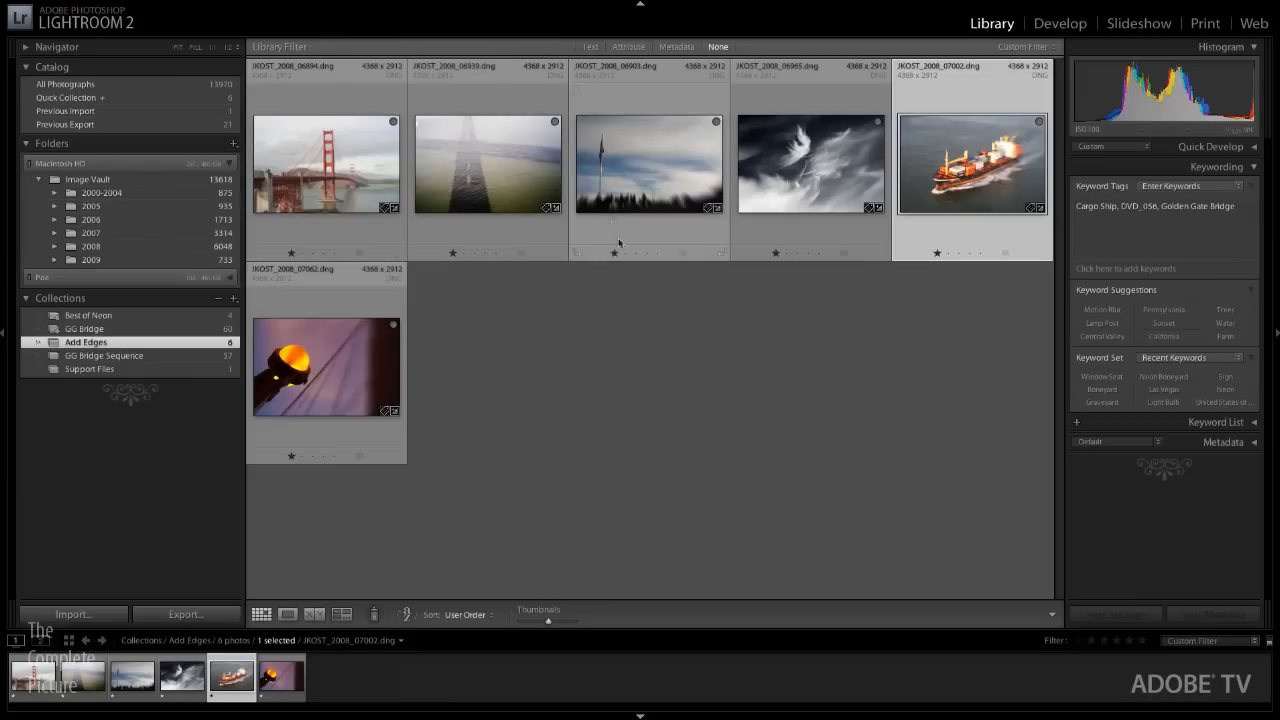
Send the Golden Gate Bridge photo from Lightroom to Edit in Adobe Photoshop CS4
{"action": "left_click", "coordinate": [373, 190]}
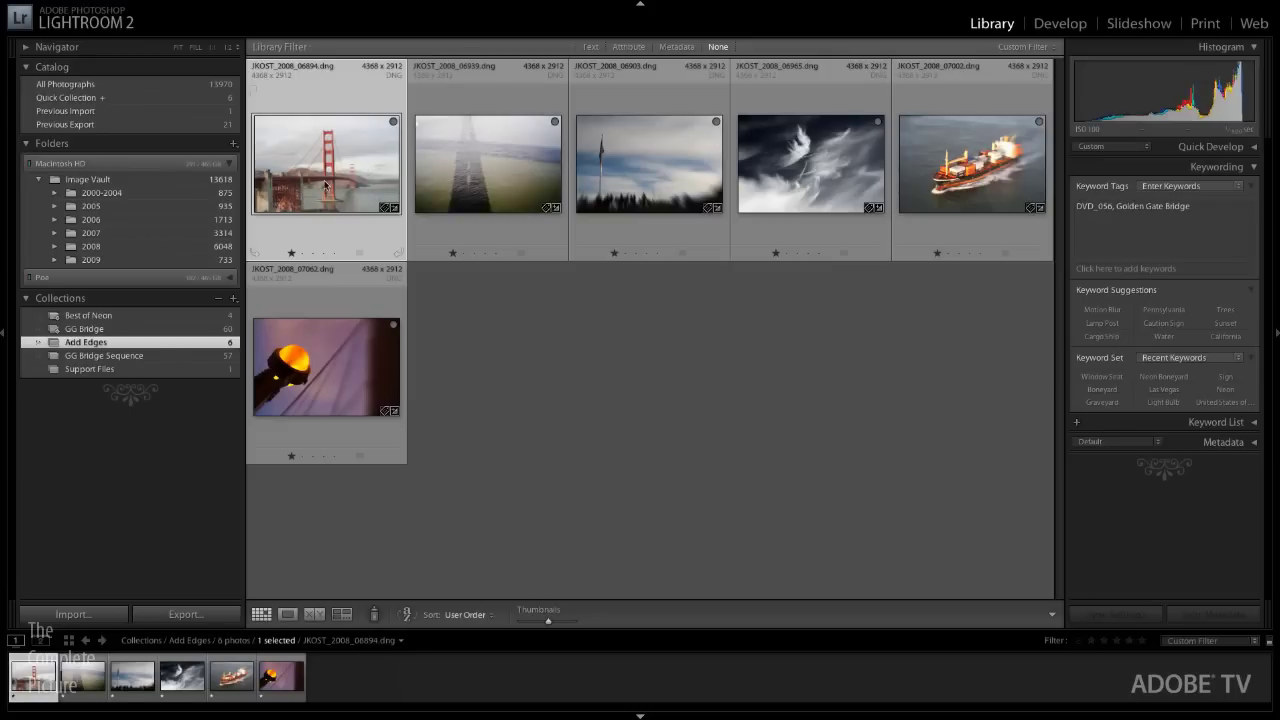
{"action": "right_click", "coordinate": [343, 175]}
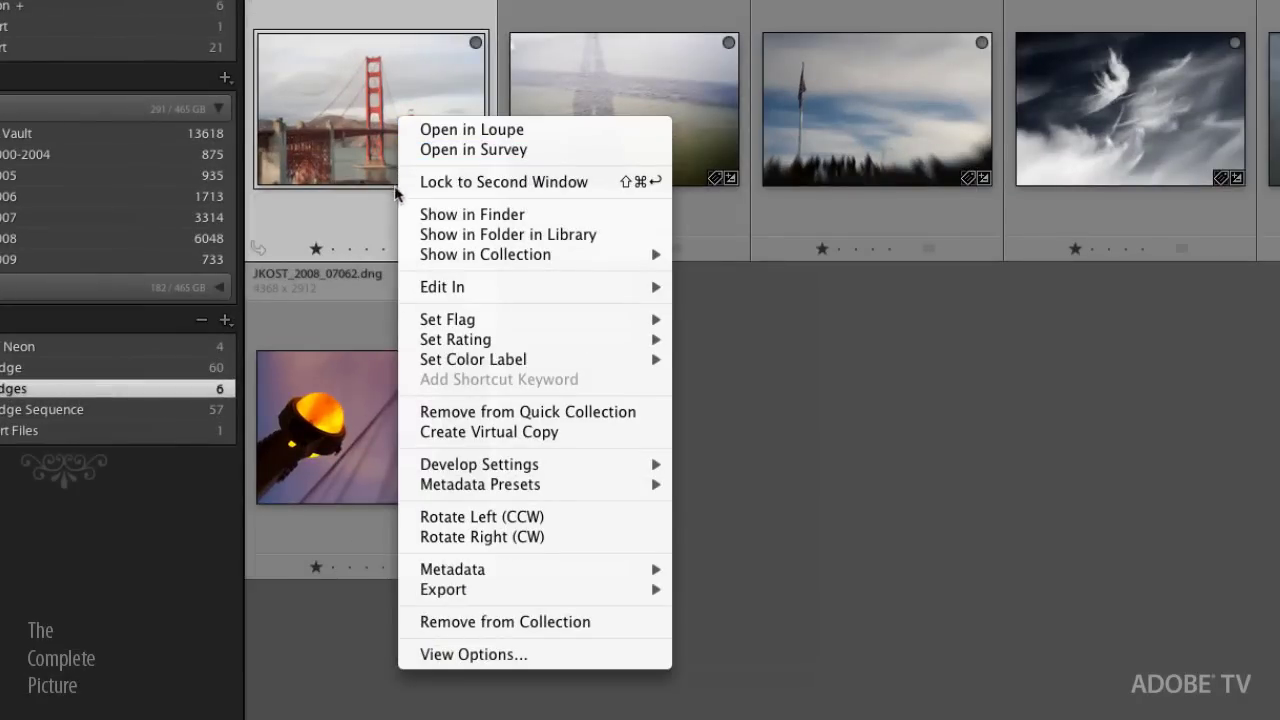
{"action": "mouse_move", "coordinate": [541, 298]}
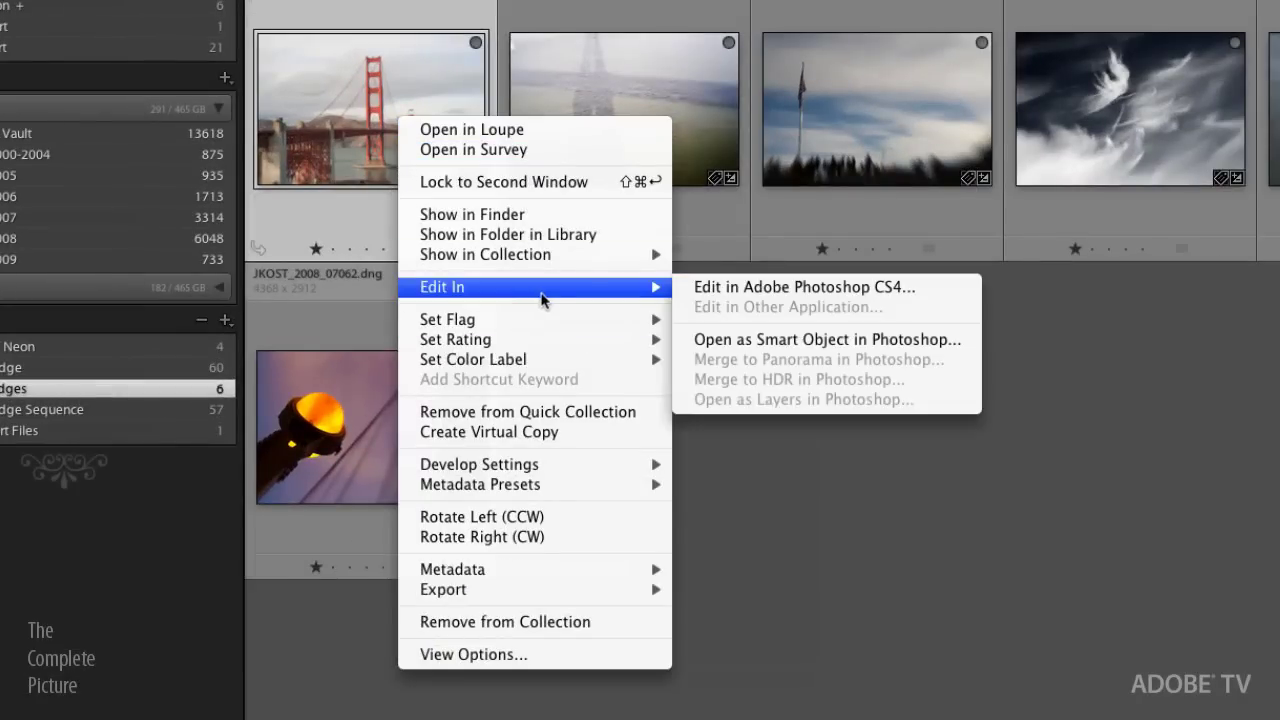
{"action": "left_click", "coordinate": [868, 288]}
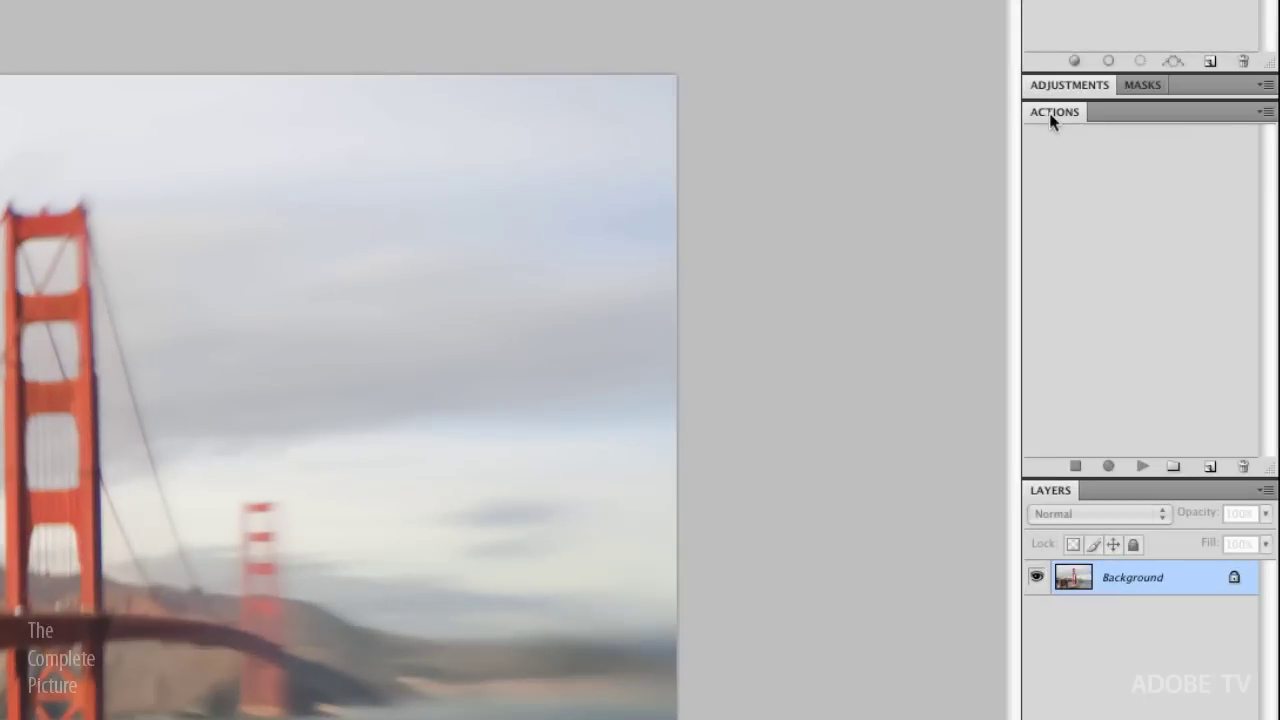
Create a new action set named TCP
{"action": "left_click", "coordinate": [1175, 467]}
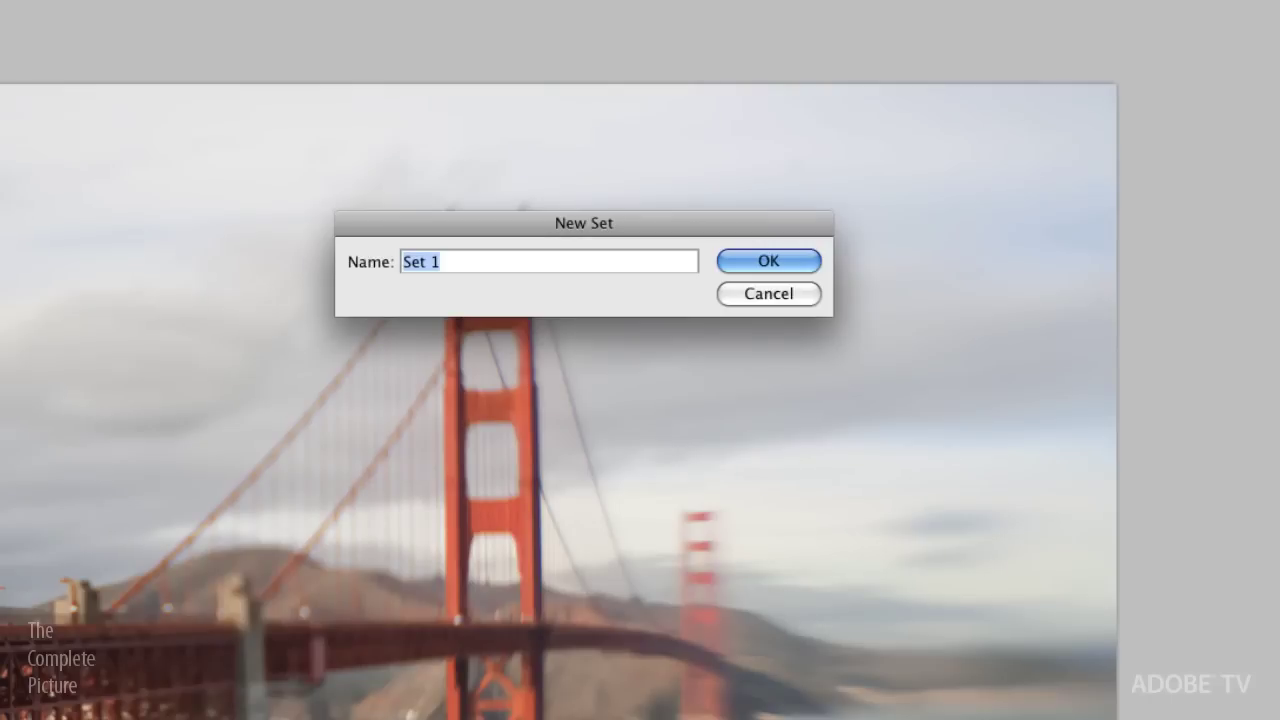
{"action": "type", "text": "TCP"}
{"action": "left_click", "coordinate": [767, 262]}
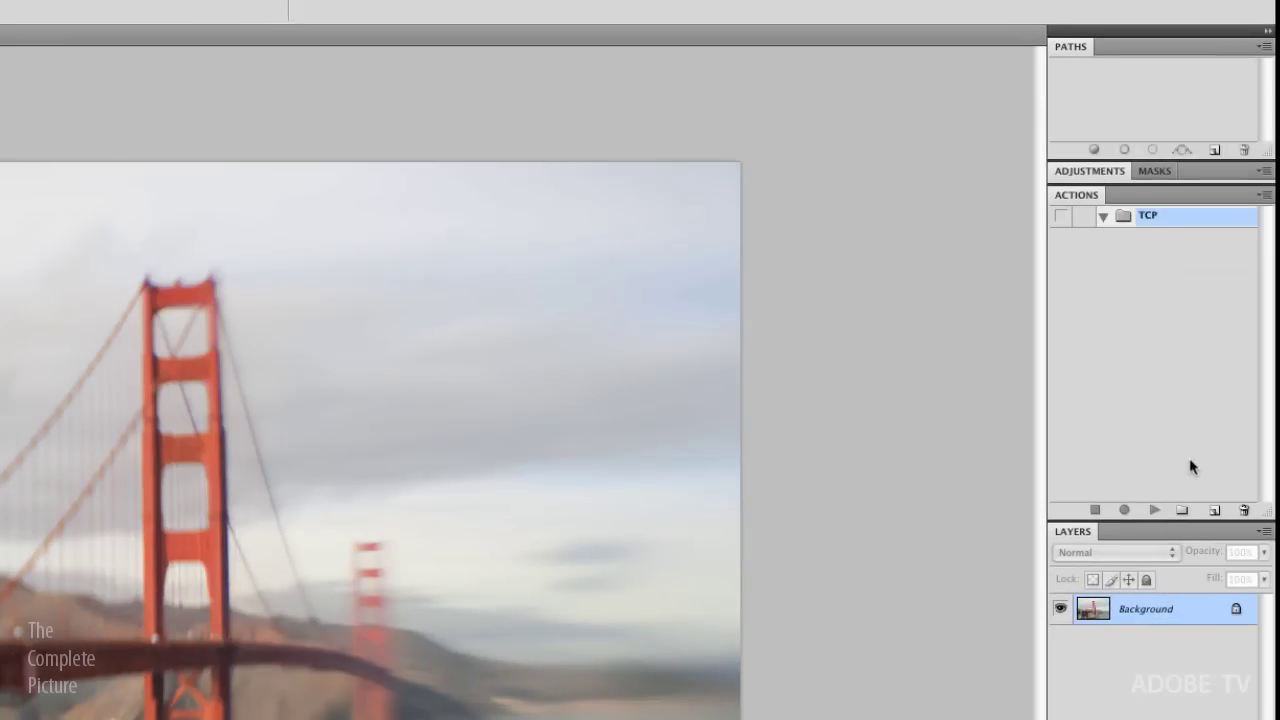
Add a new action named Add Edge to the TCP set and start recording
{"action": "left_click", "coordinate": [1213, 512]}
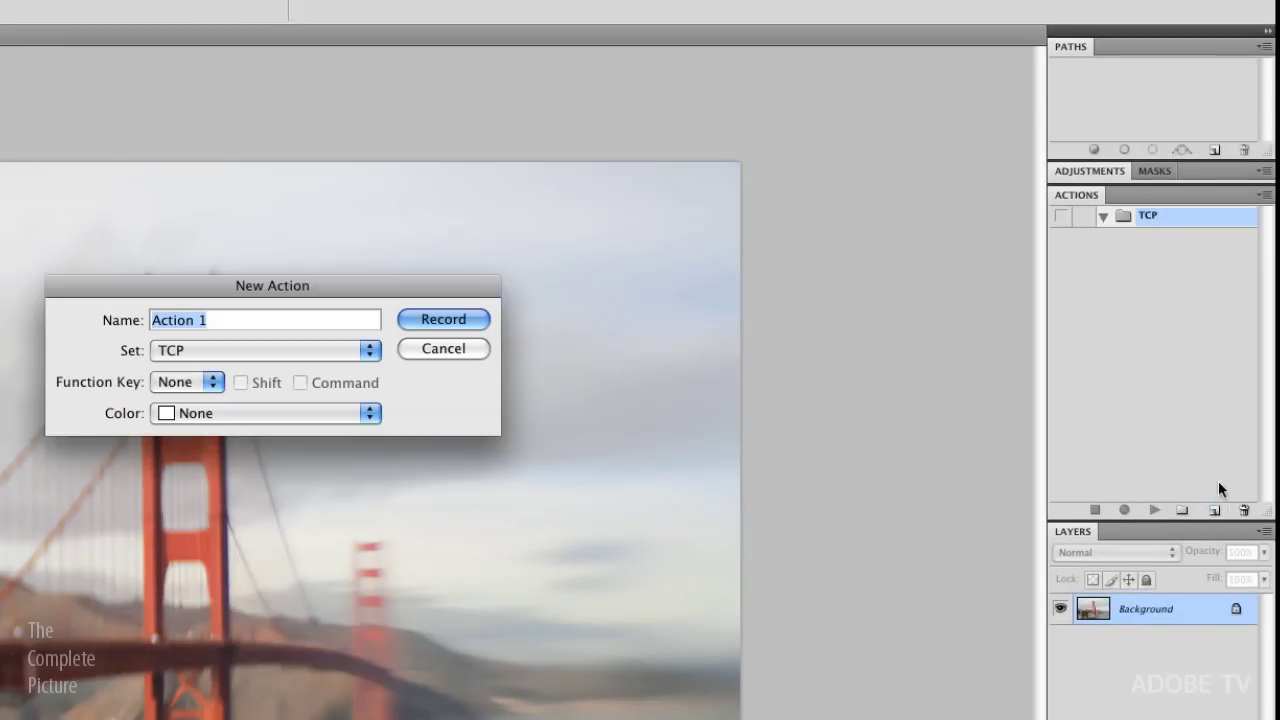
{"action": "type", "text": "Add E"}
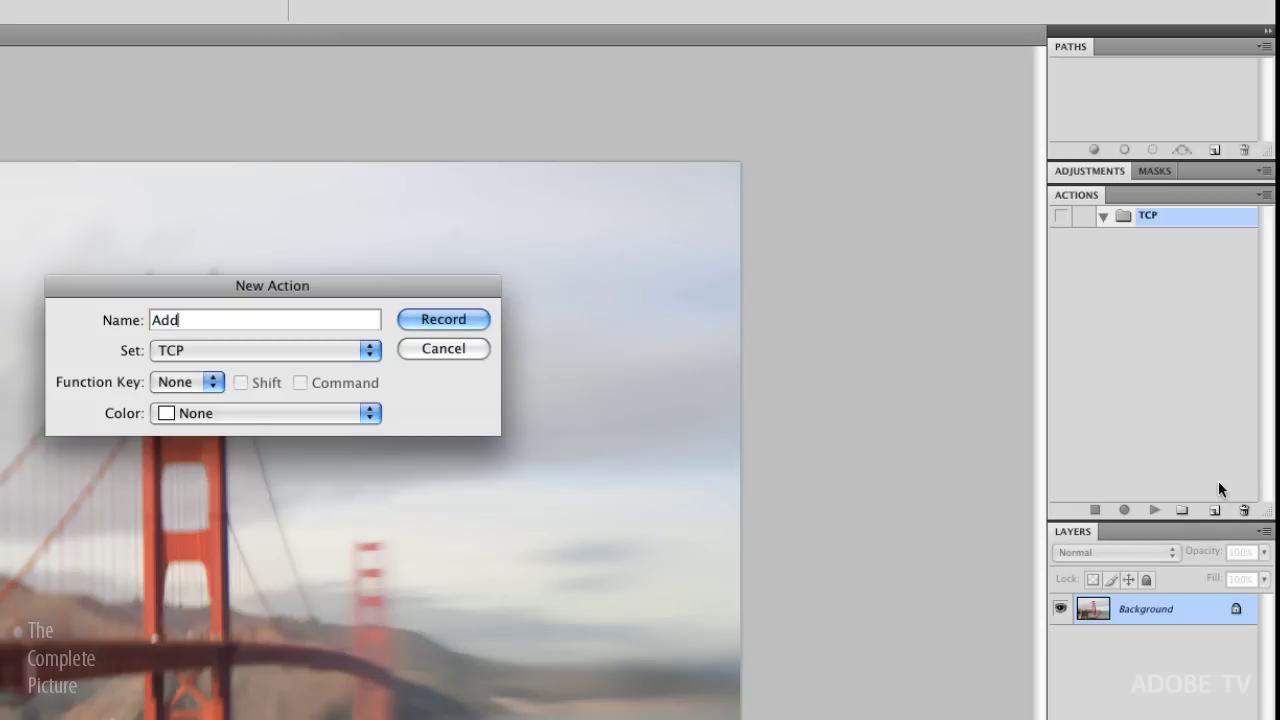
{"action": "type", "text": "dge"}
{"action": "left_click", "coordinate": [464, 322]}
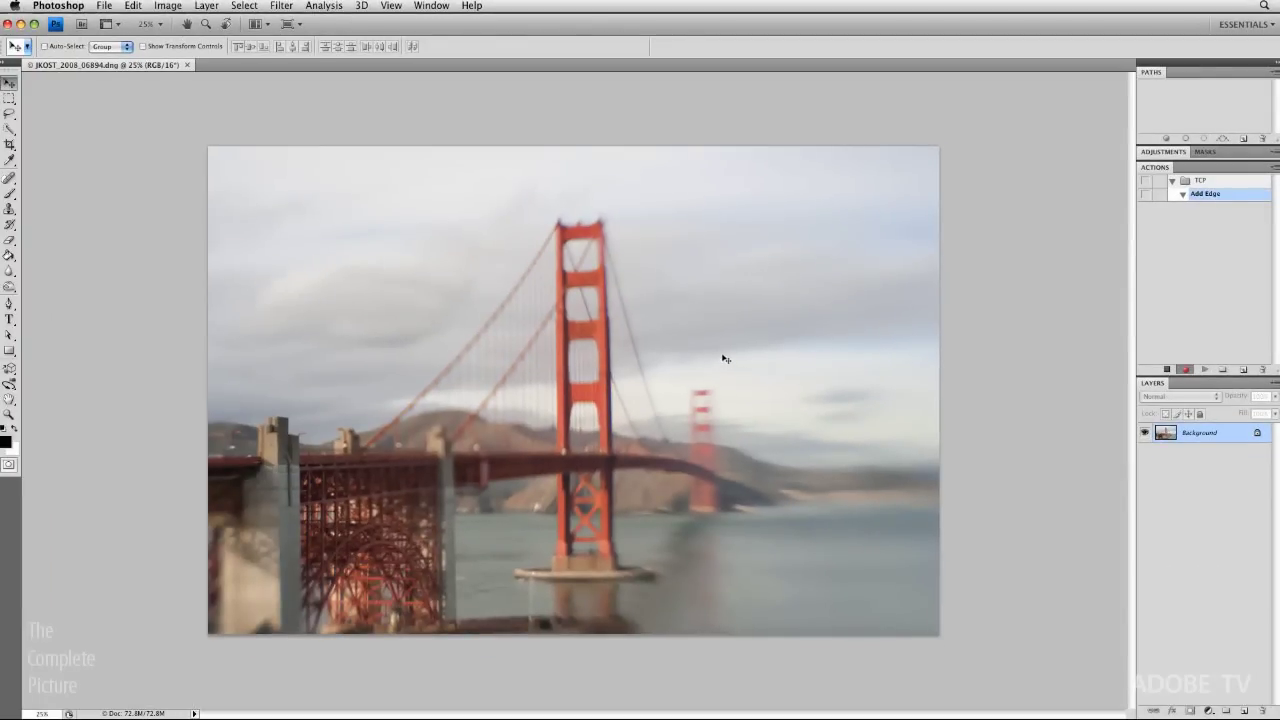
Resize the image to 6 inches wide at 300 pixels/inch (1800 × 1200 pixels)
{"action": "left_click", "coordinate": [168, 7]}
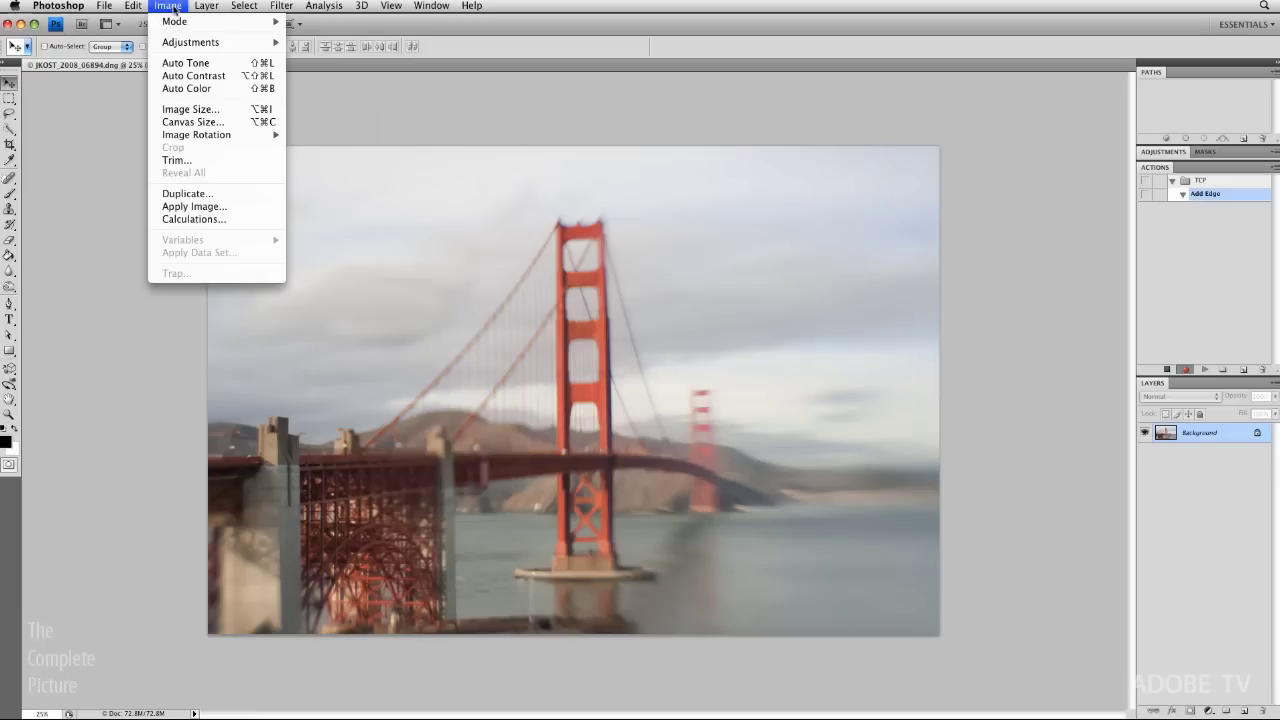
{"action": "left_click", "coordinate": [224, 112]}
{"action": "left_click_drag", "start_coordinate": [365, 207], "coordinate": [324, 208]}
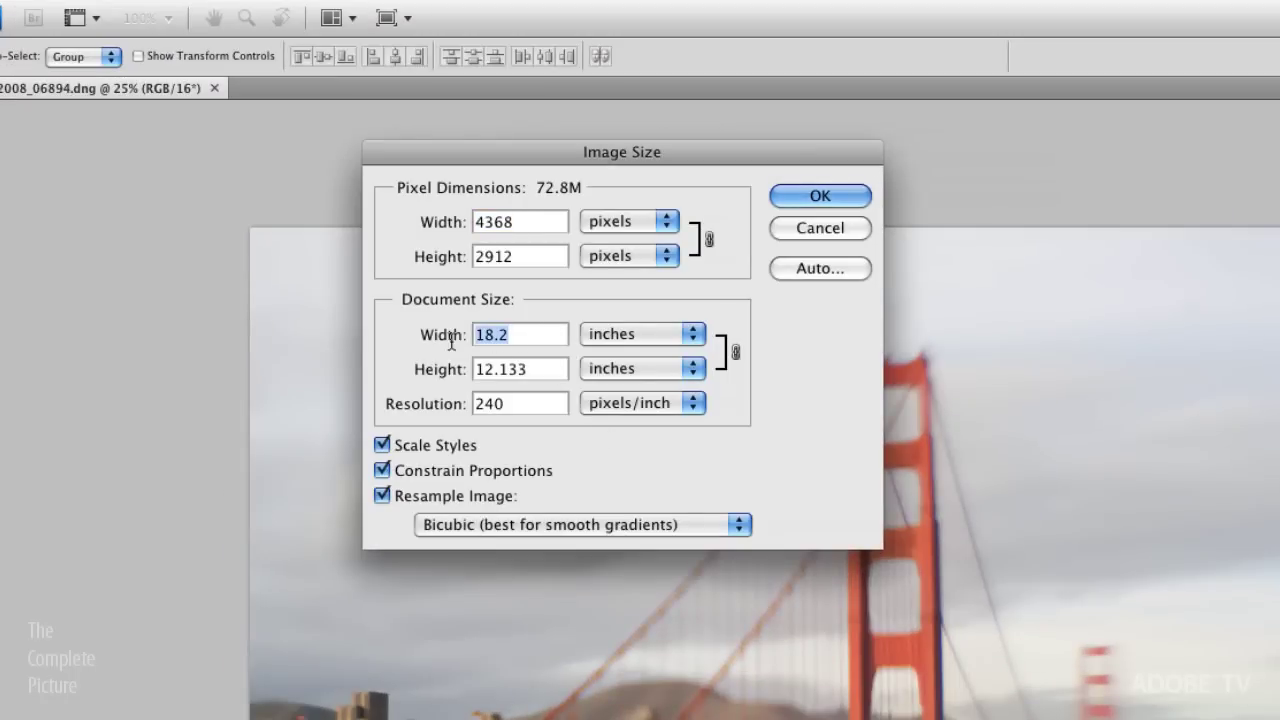
{"action": "type", "text": "6"}
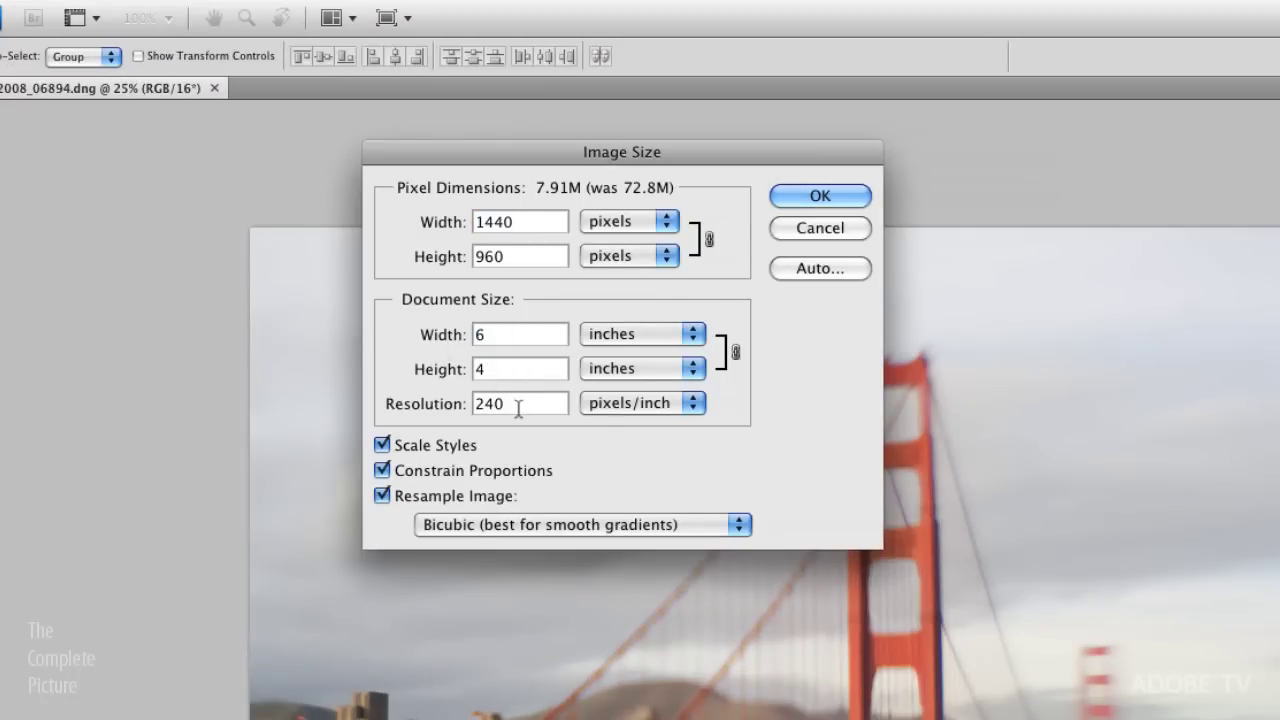
{"action": "left_click_drag", "start_coordinate": [518, 408], "coordinate": [450, 418]}
{"action": "type", "text": "3"}
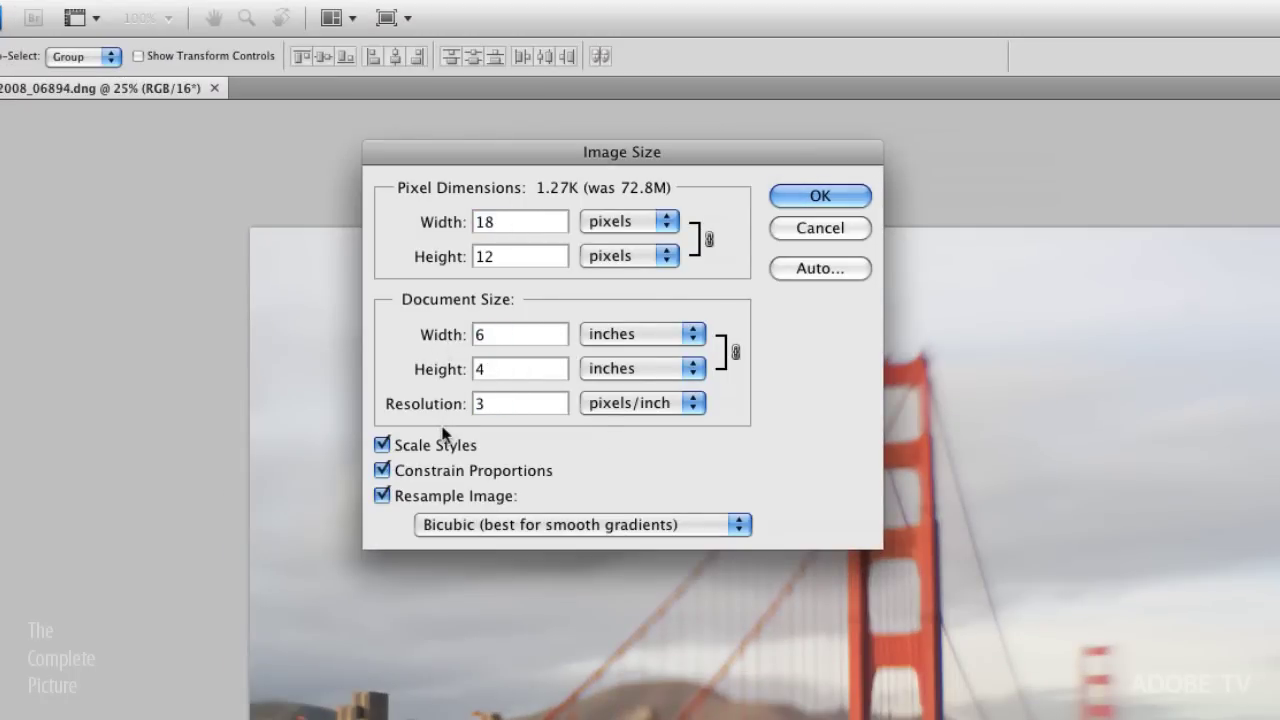
{"action": "type", "text": "00"}
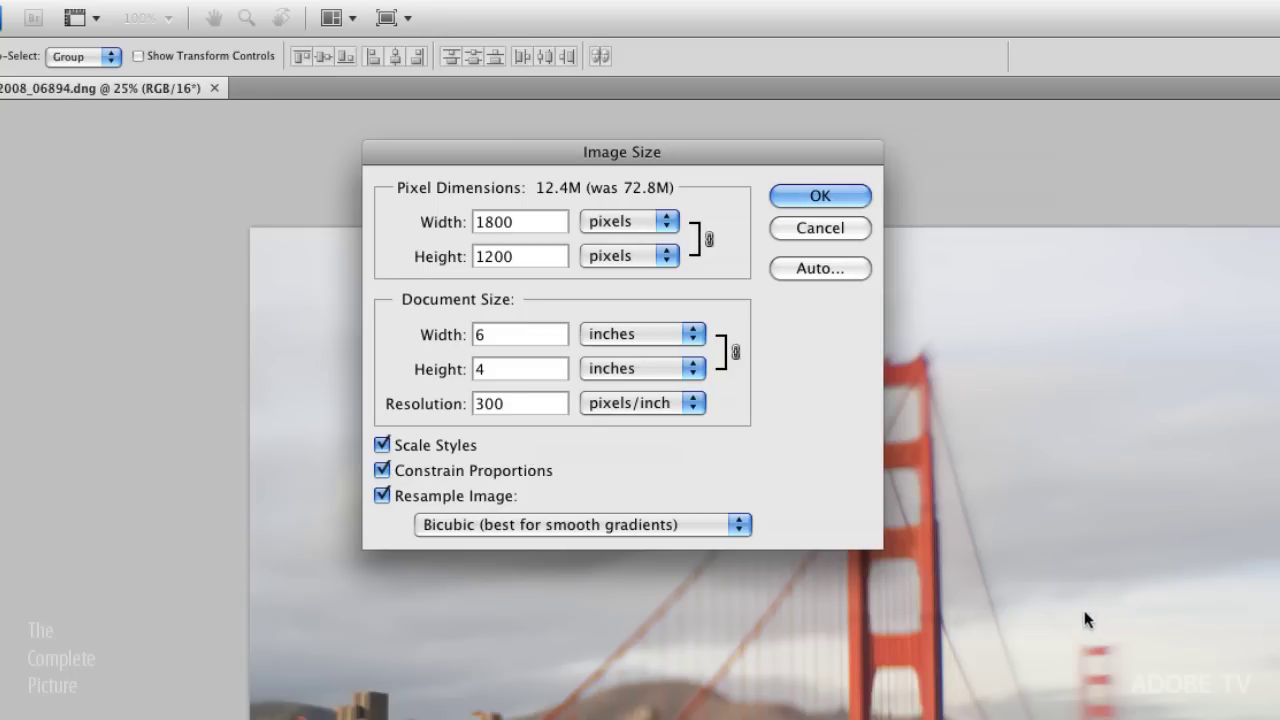
{"action": "left_click", "coordinate": [836, 200]}
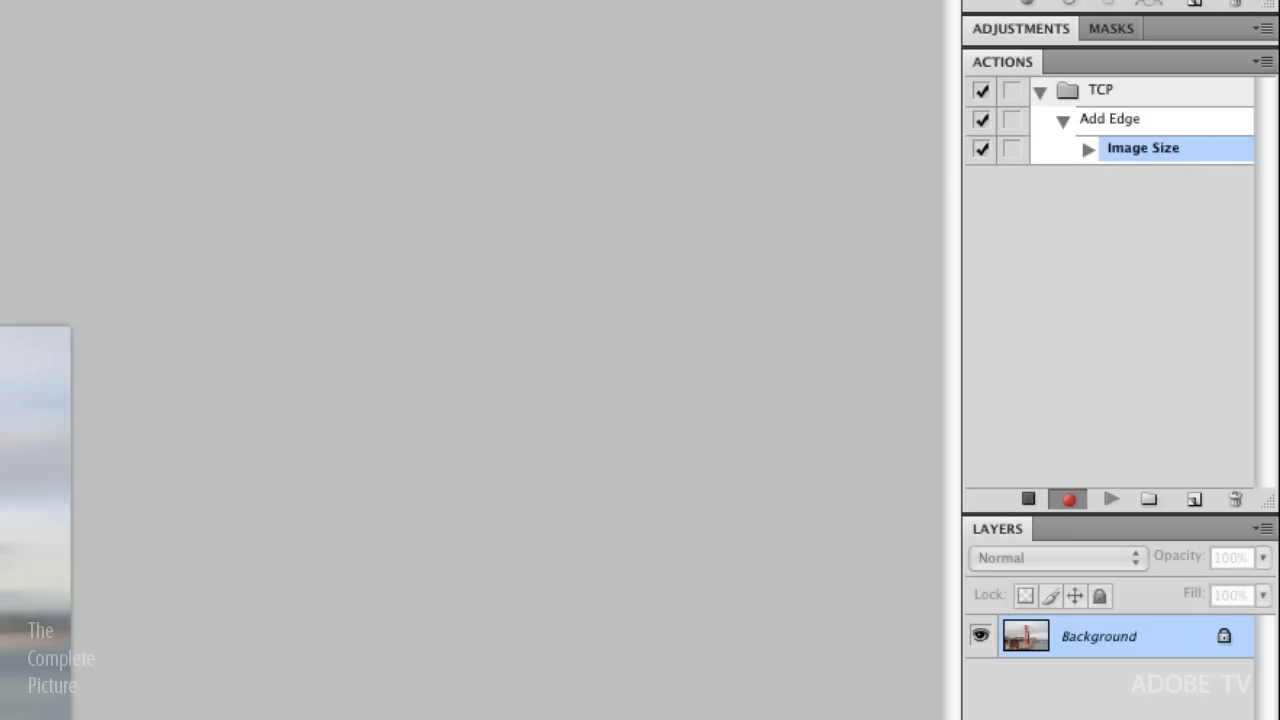
Select the entire photo and copy it
{"action": "left_click", "coordinate": [244, 6]}
{"action": "left_click", "coordinate": [252, 22]}
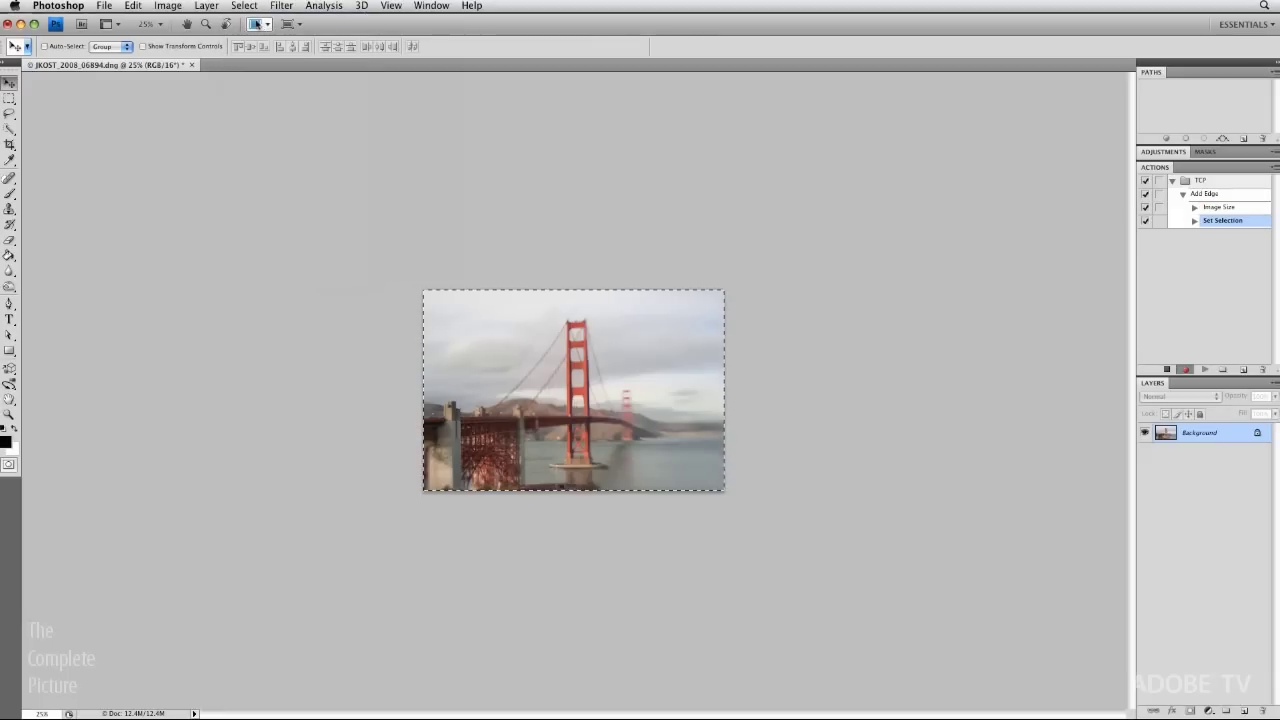
{"action": "left_click", "coordinate": [133, 7]}
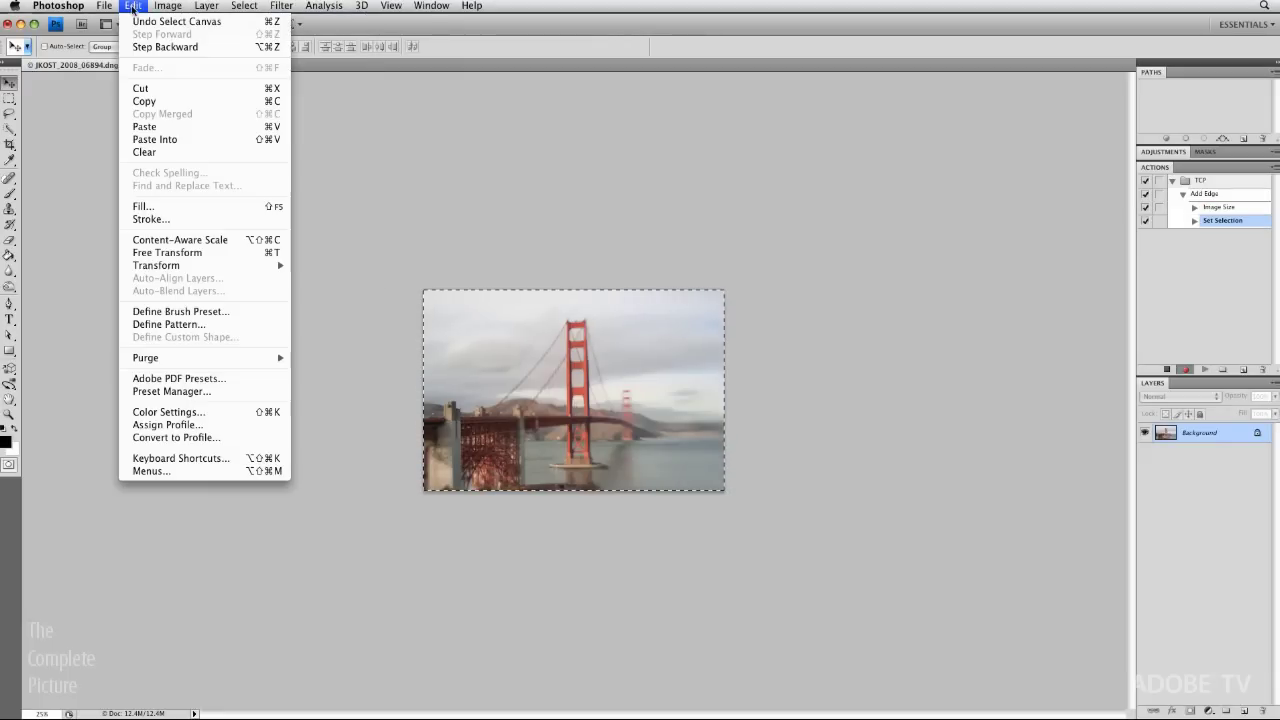
{"action": "left_click", "coordinate": [176, 106]}
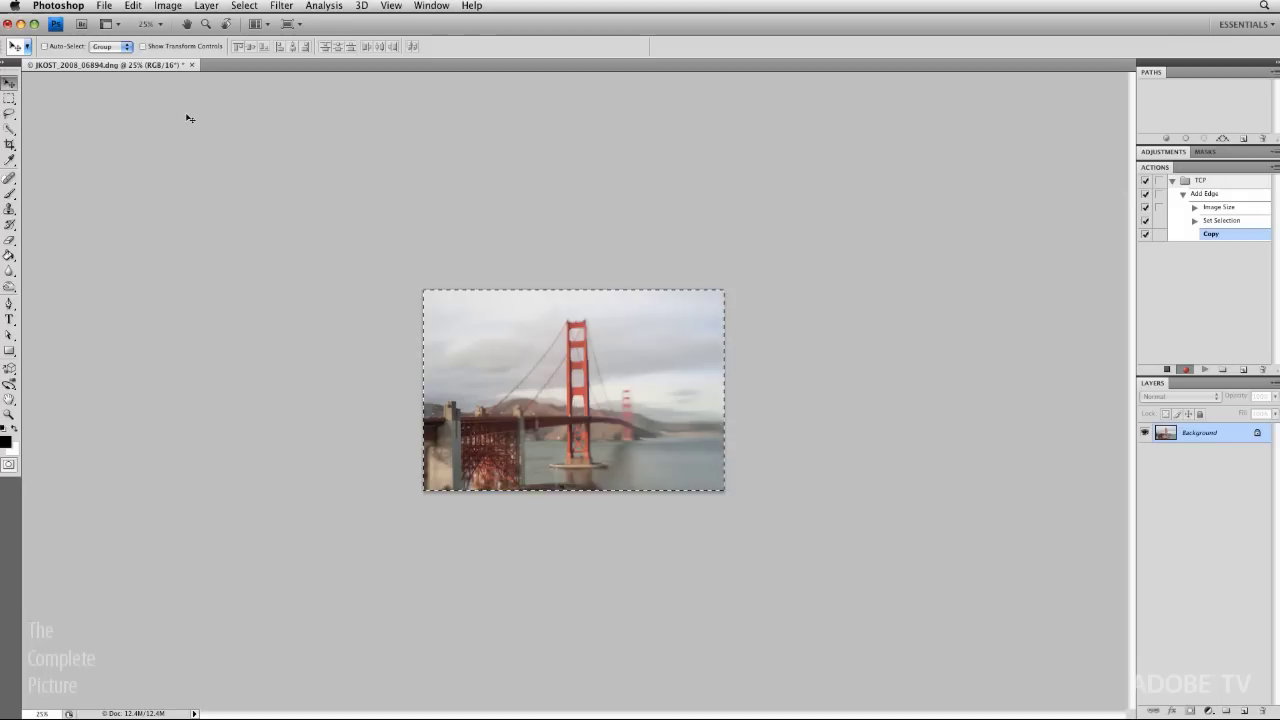
Close the photo without saving changes
{"action": "left_click", "coordinate": [105, 7]}
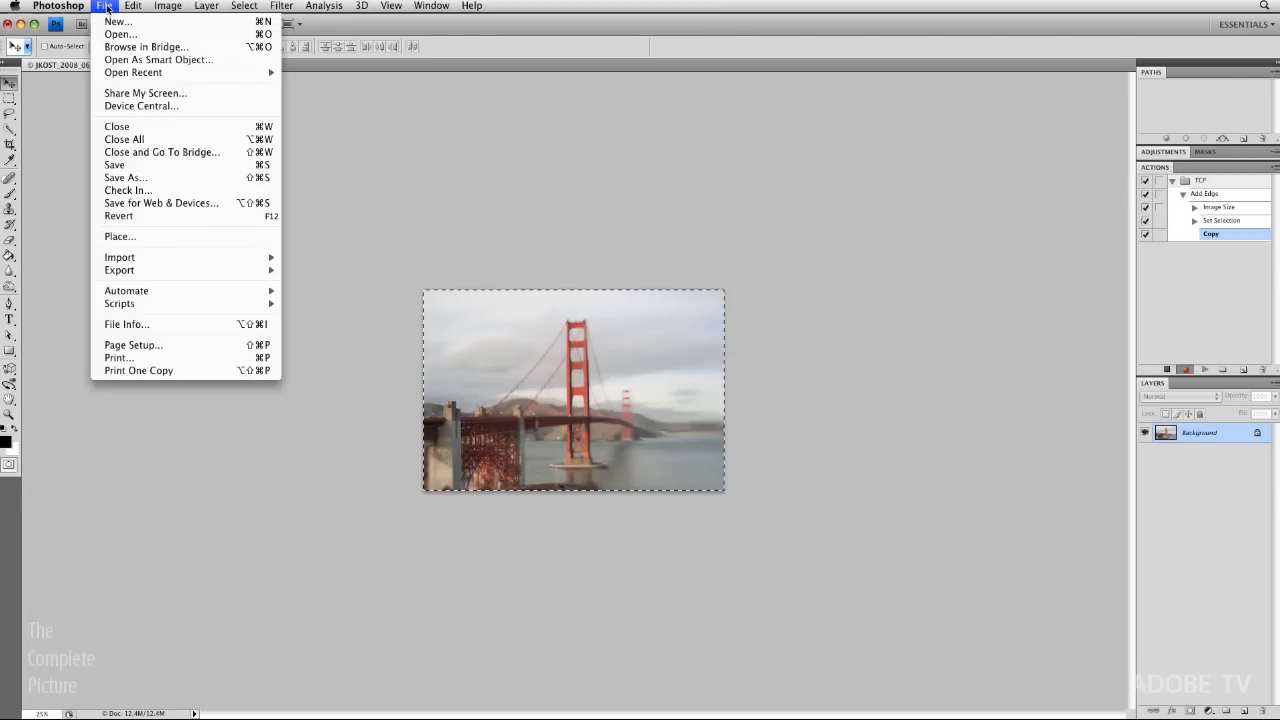
{"action": "left_click", "coordinate": [162, 130]}
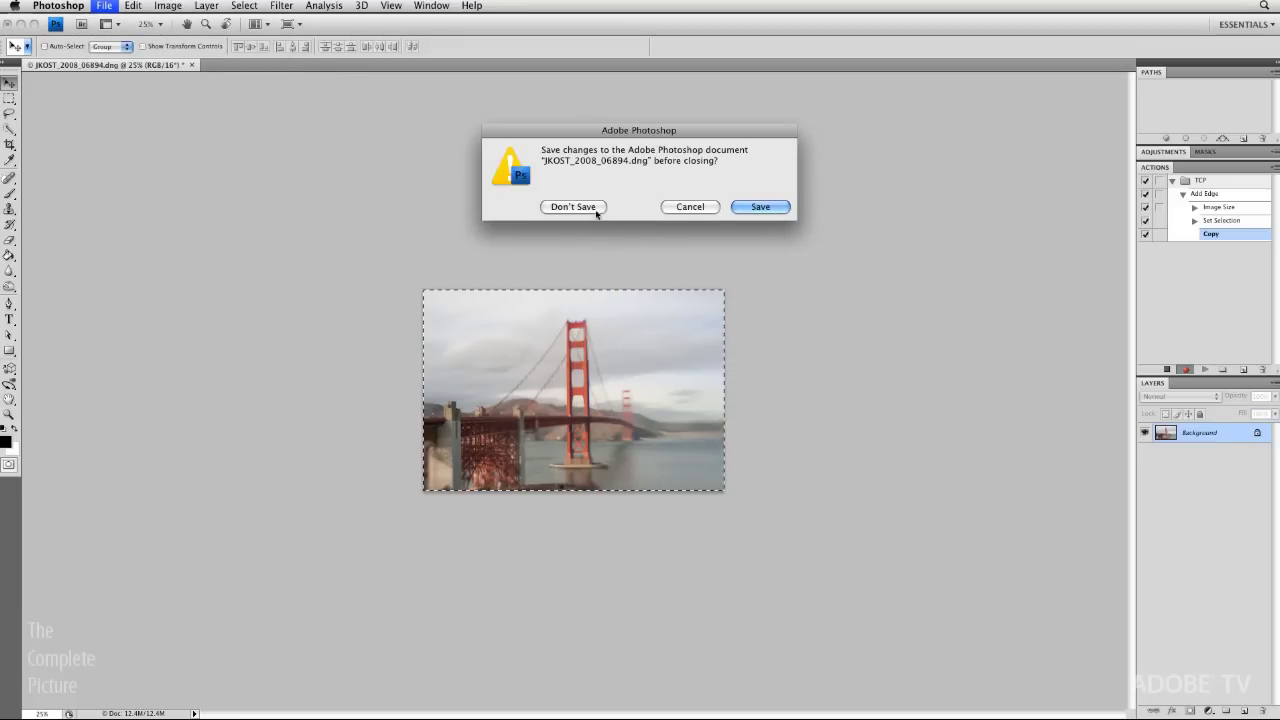
{"action": "left_click", "coordinate": [577, 208]}
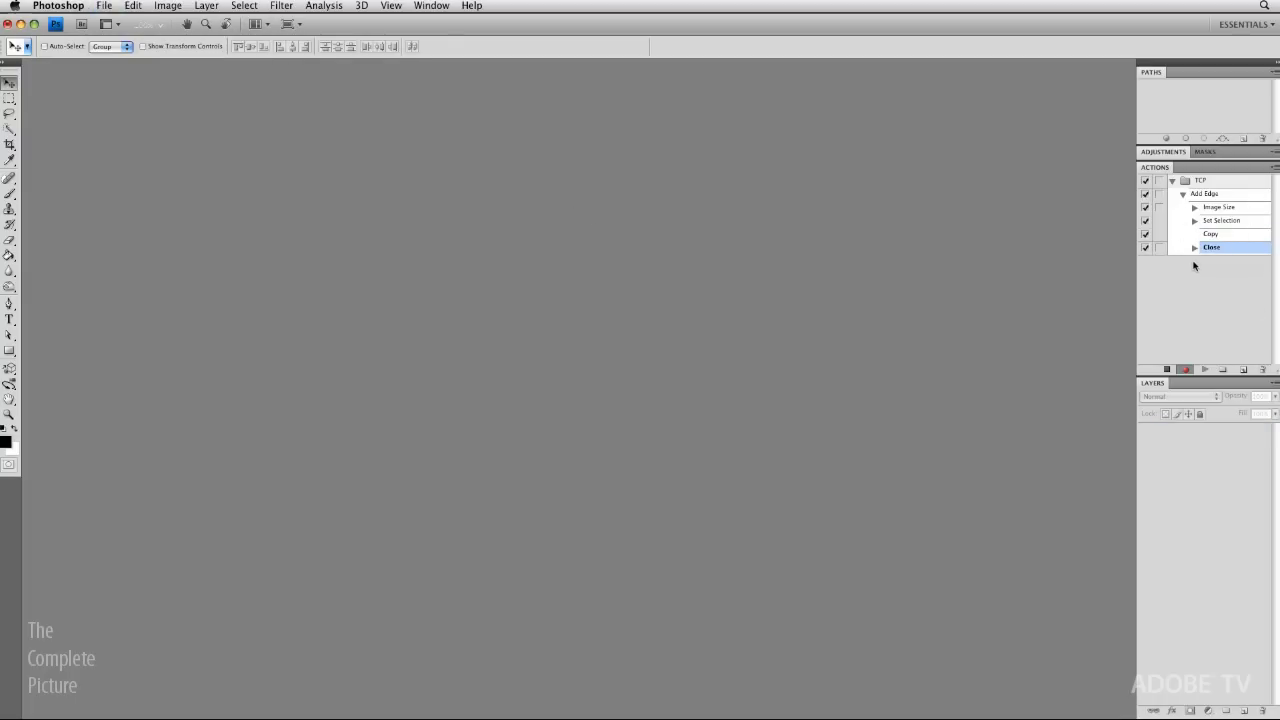
Open Edge.psd from LR Demo/DemoFiles/Image Vault/2009/Scans
{"action": "key", "text": "super+o"}
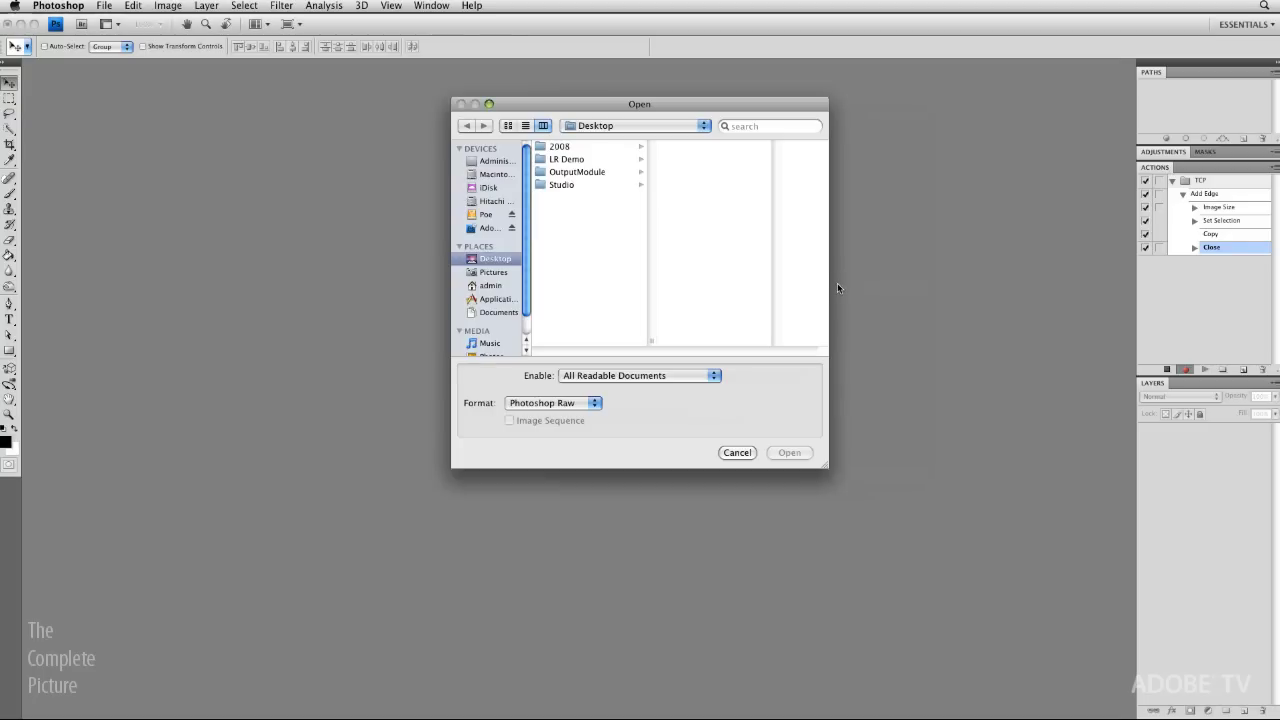
{"action": "left_click", "coordinate": [574, 160]}
{"action": "left_click", "coordinate": [694, 162]}
{"action": "left_click", "coordinate": [765, 147]}
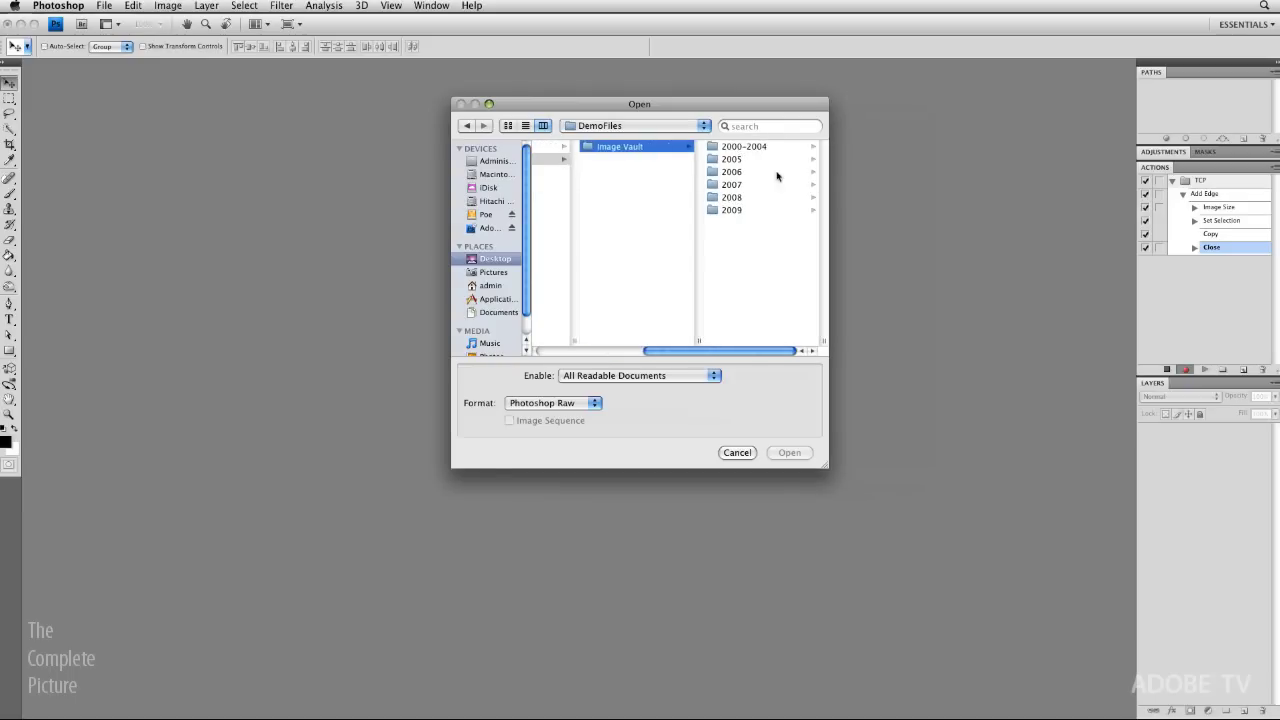
{"action": "left_click", "coordinate": [749, 212]}
{"action": "left_click", "coordinate": [742, 236]}
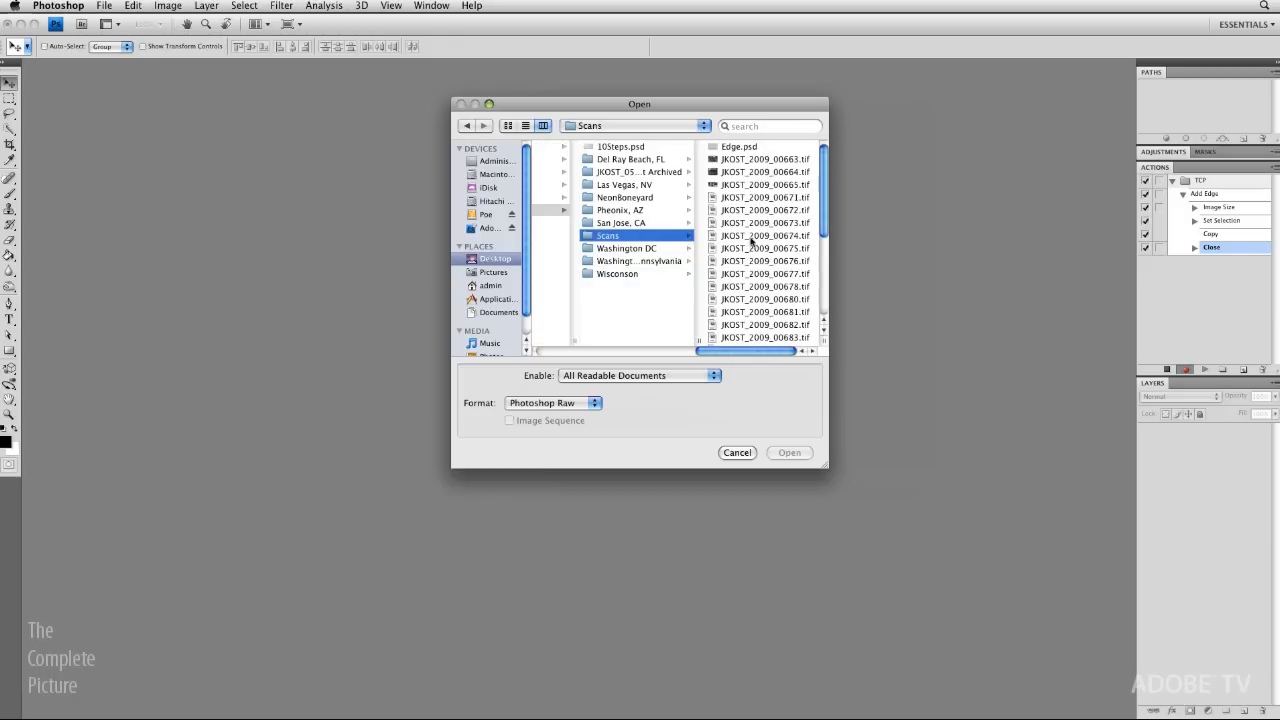
{"action": "double_click", "coordinate": [746, 150]}
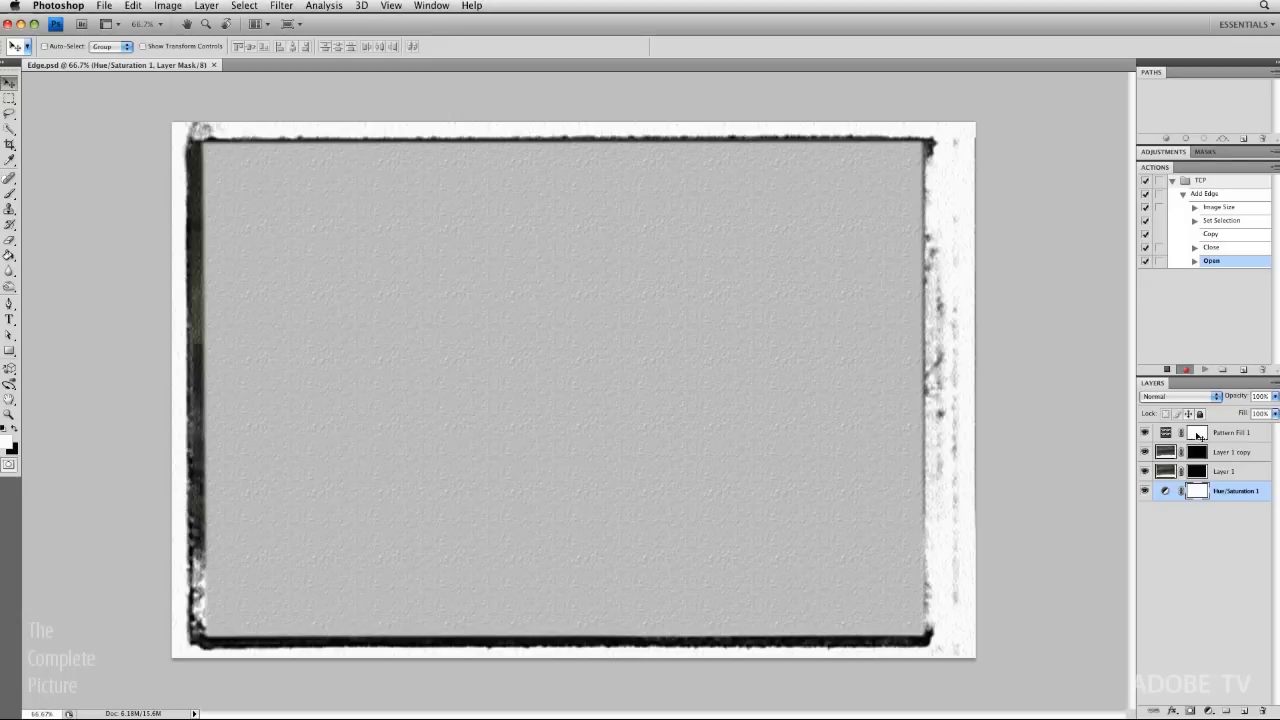
Paste the copied photo into Edge.psd
{"action": "left_click", "coordinate": [133, 8]}
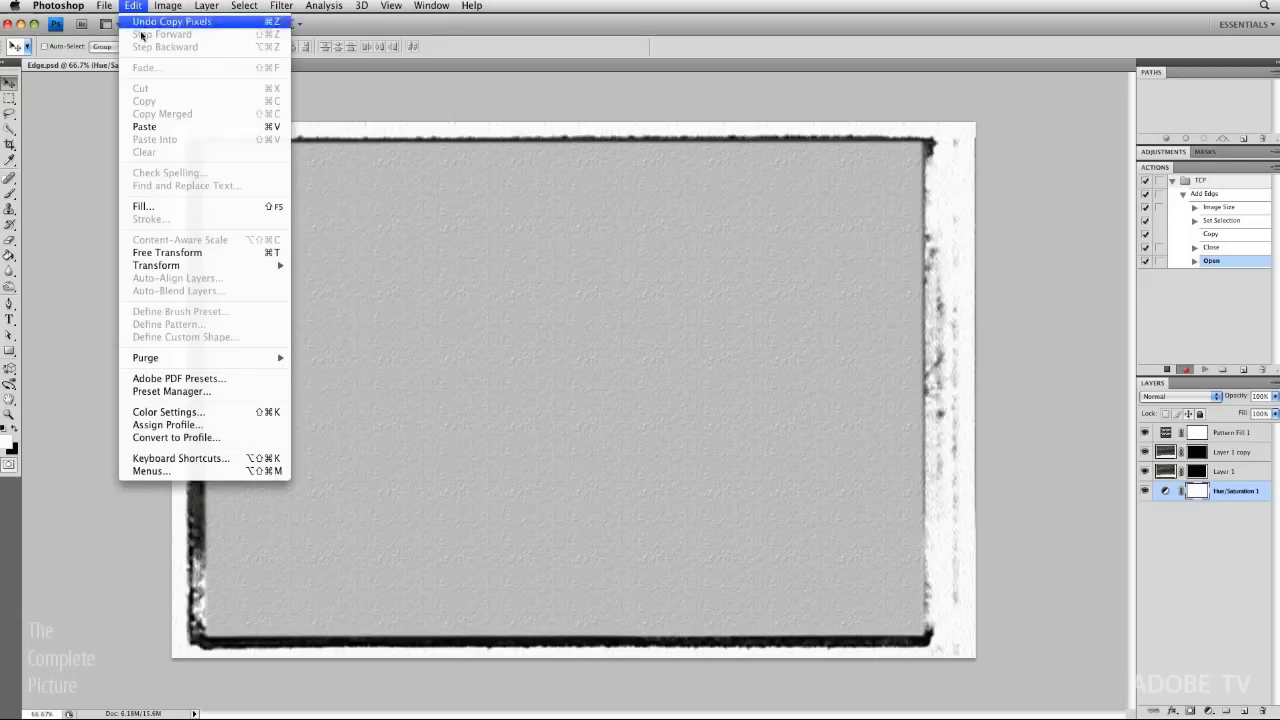
{"action": "left_click", "coordinate": [170, 130]}
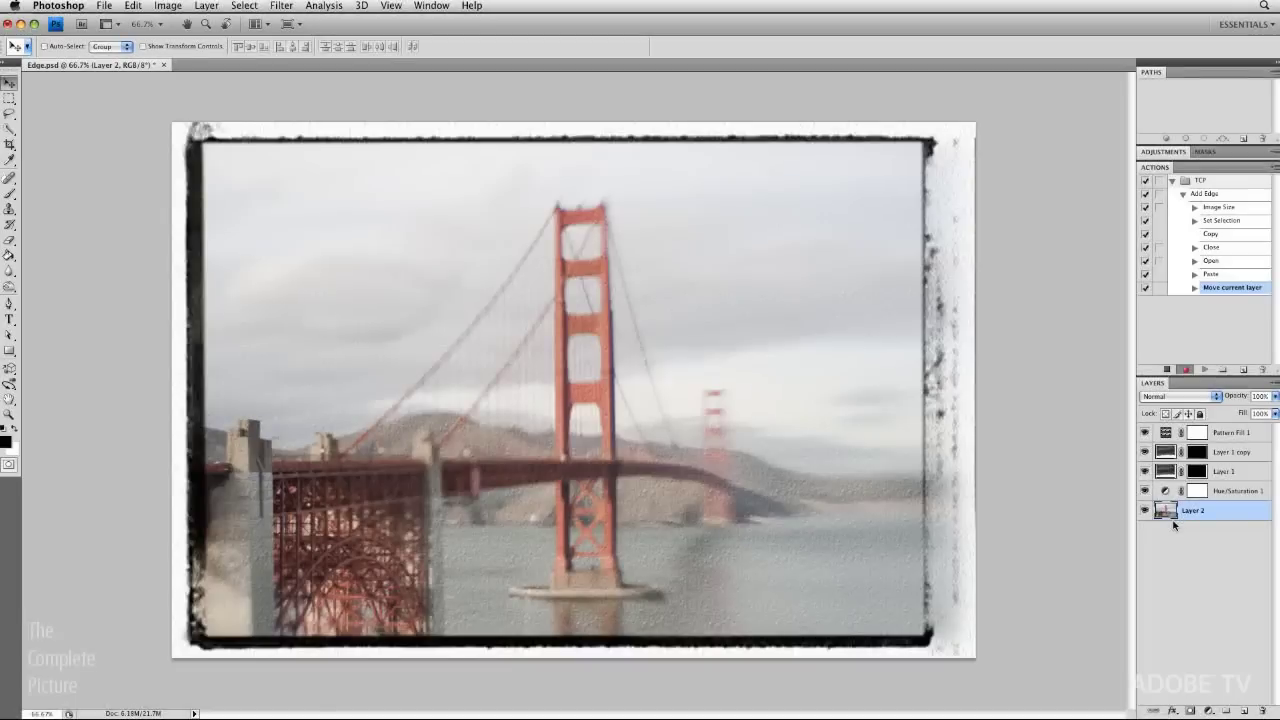
{"action": "left_click", "coordinate": [105, 6]}
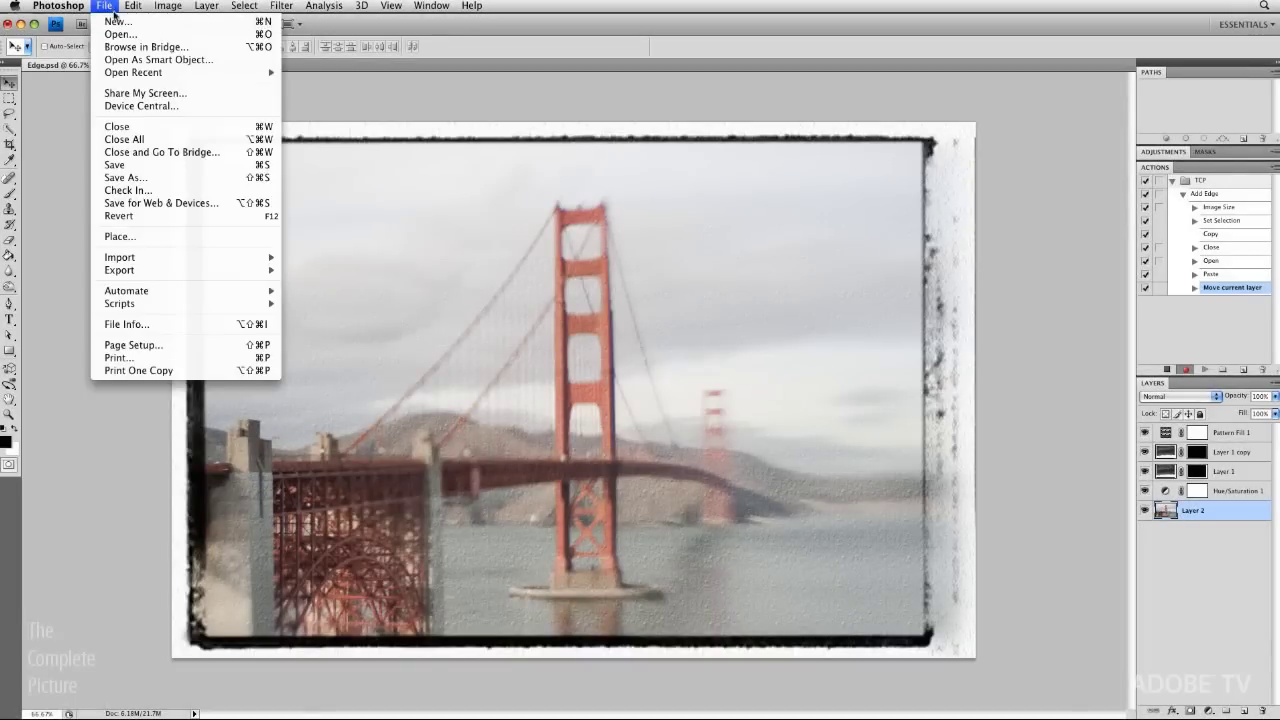
Save the framed image as test.psd on the Desktop, close it, and stop recording
{"action": "left_click", "coordinate": [164, 182]}
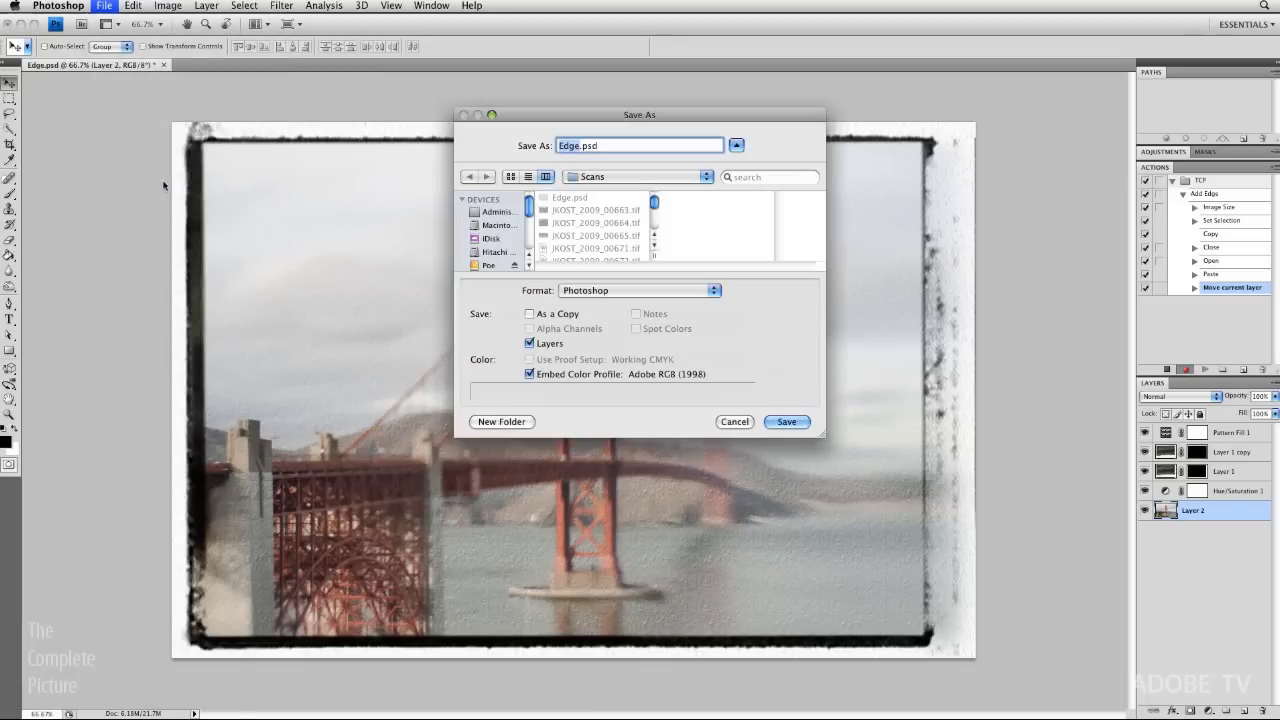
{"action": "type", "text": "test"}
{"action": "key", "text": "super+d"}
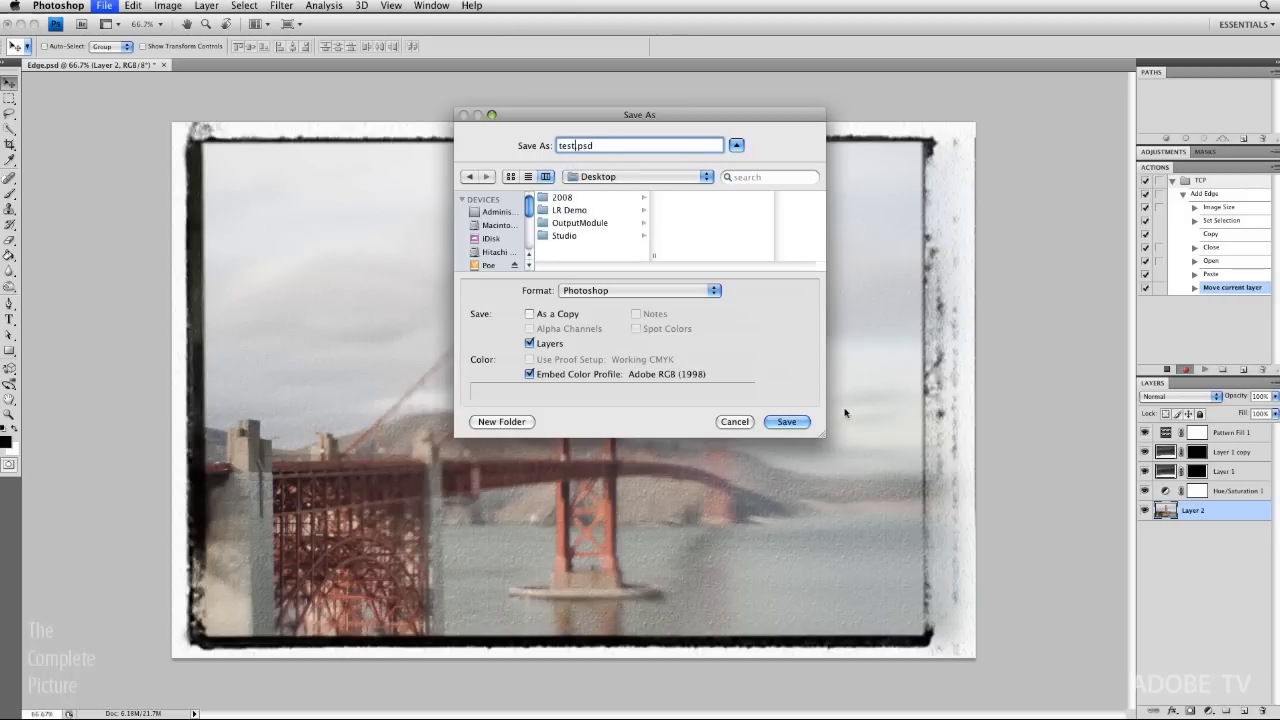
{"action": "left_click", "coordinate": [788, 422]}
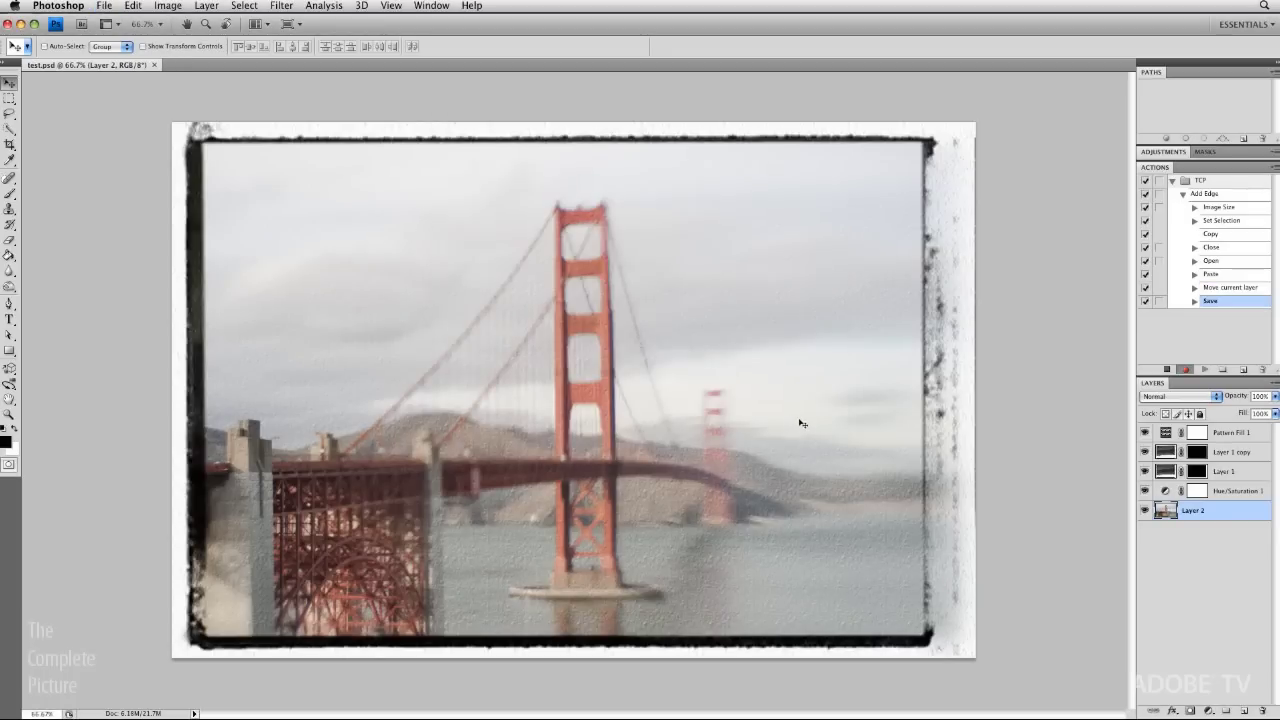
{"action": "key", "text": "super+w"}
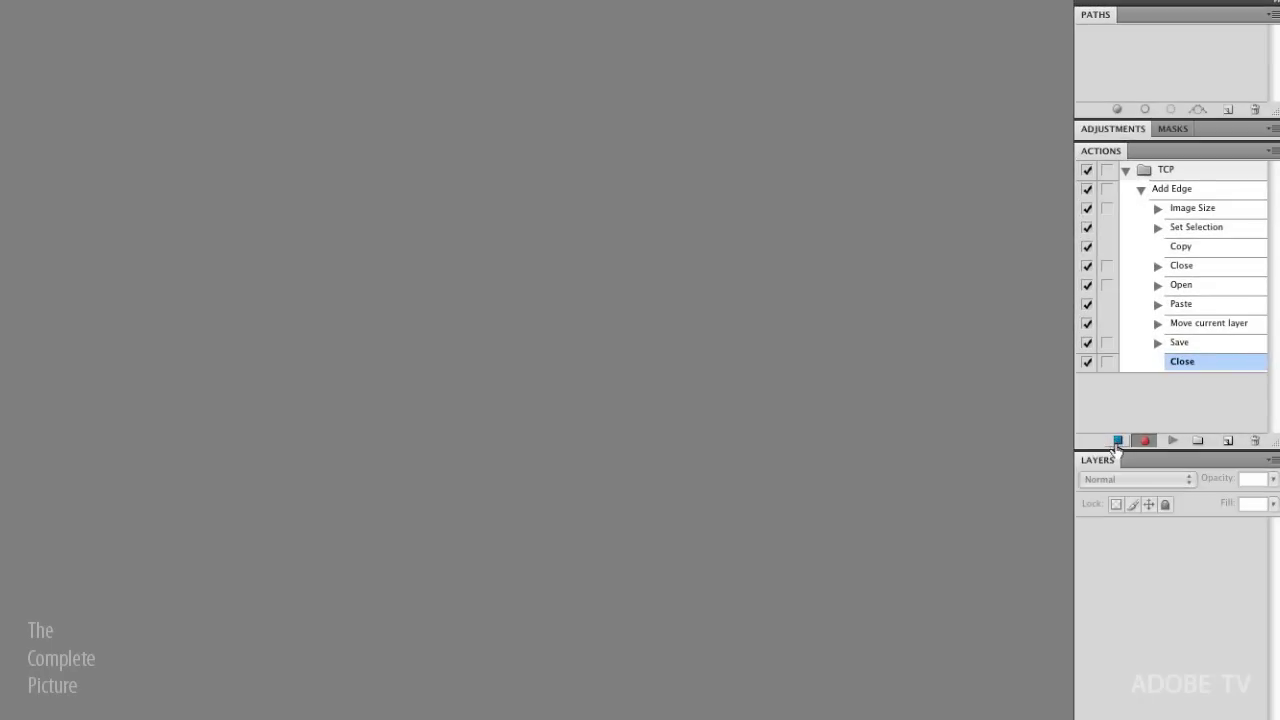
{"action": "left_click", "coordinate": [1117, 446]}
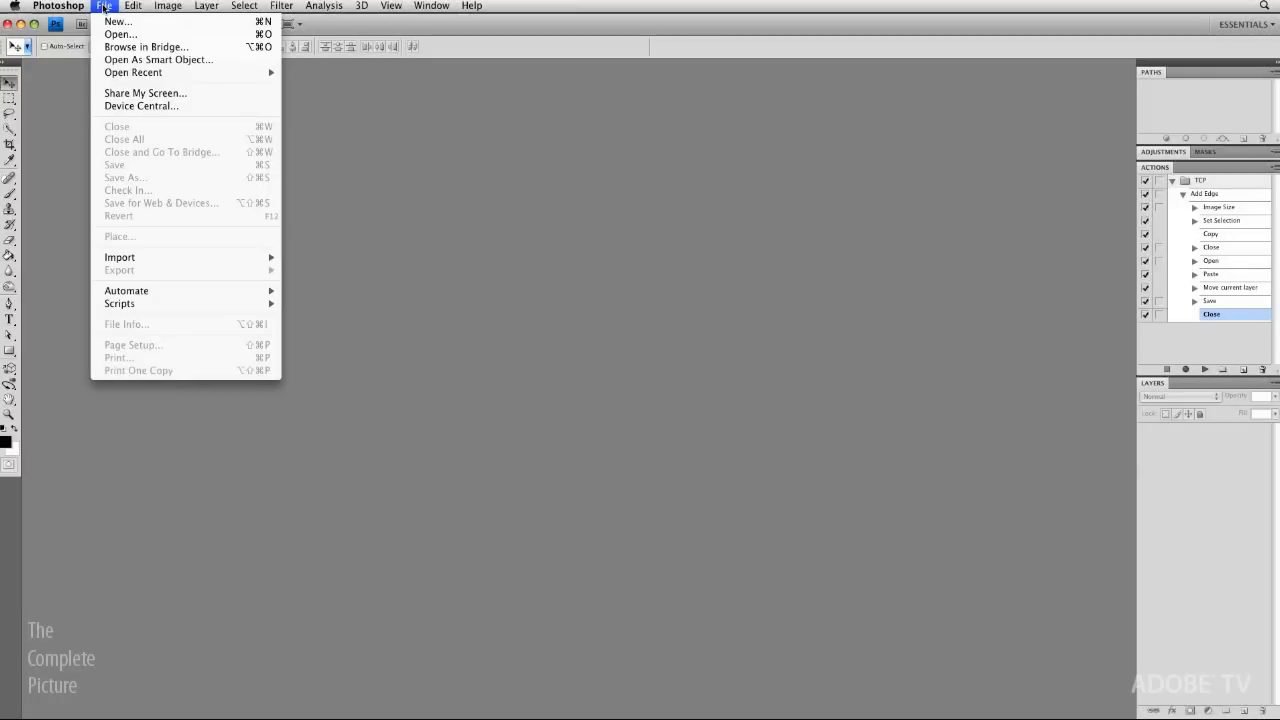
Start a droplet from File > Automate > Create Droplet for the TCP set's Add Edge action
{"action": "mouse_move", "coordinate": [186, 291]}
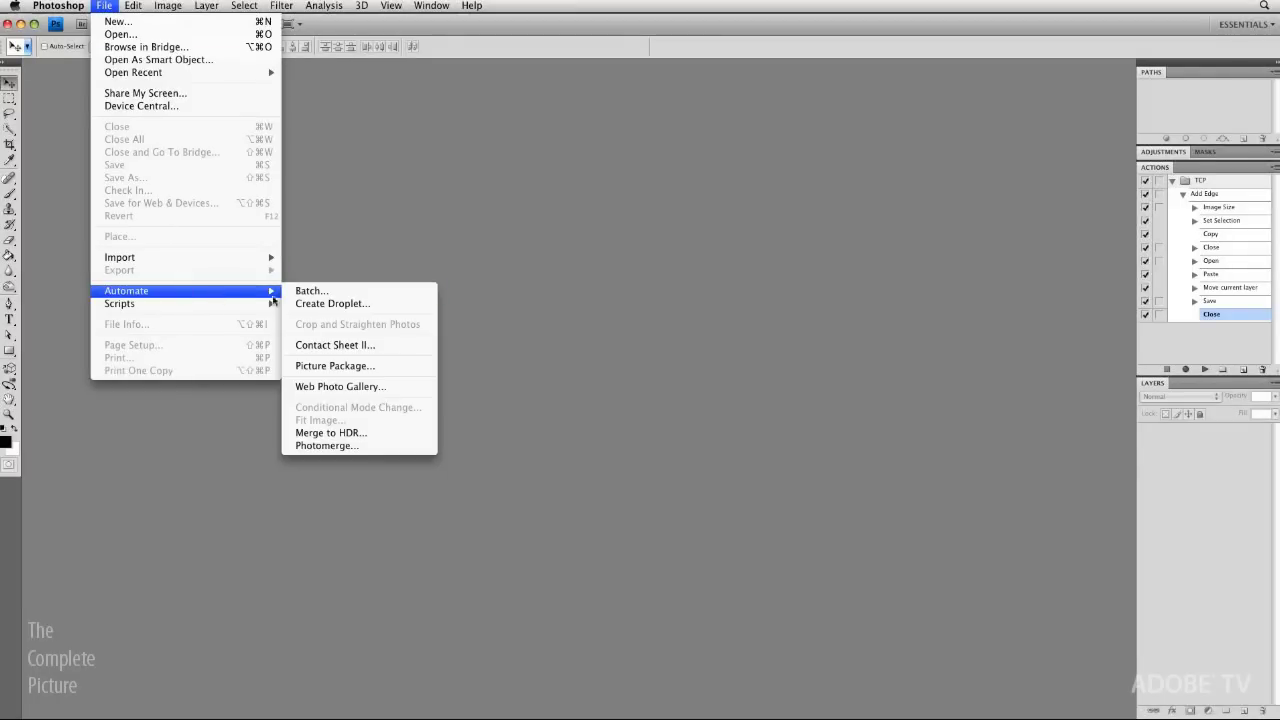
{"action": "left_click", "coordinate": [391, 311]}
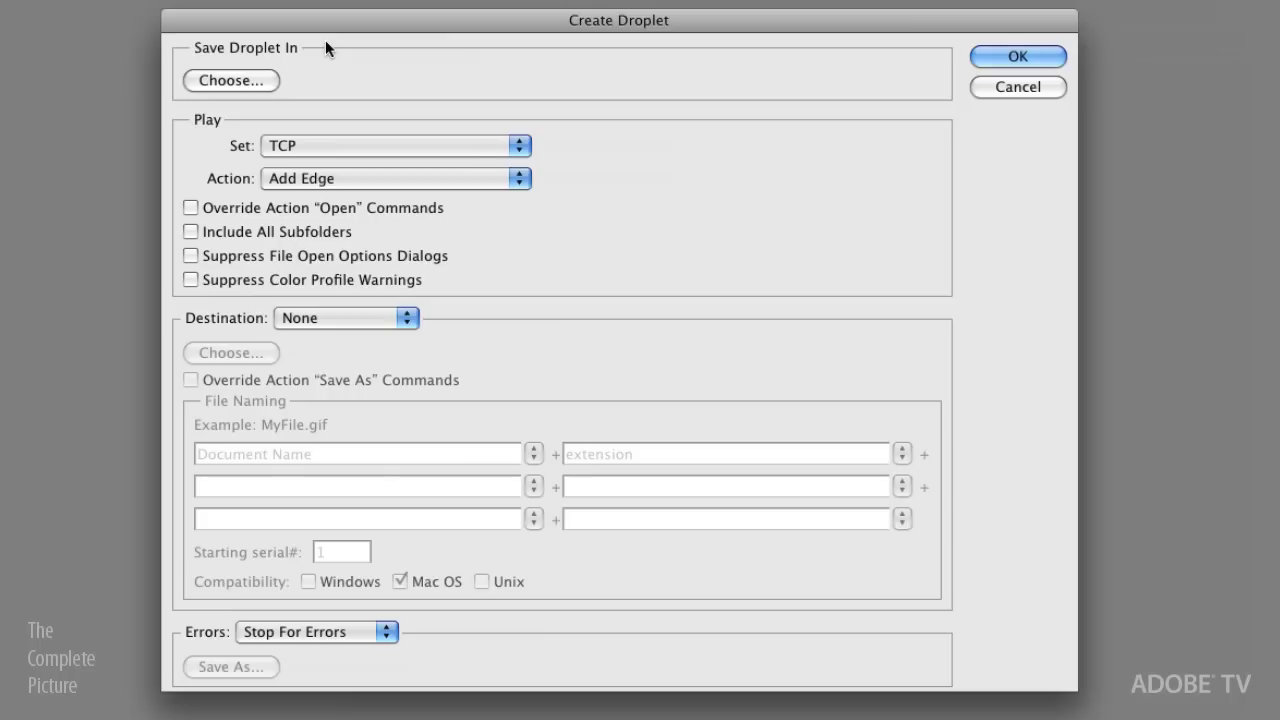
{"action": "left_click", "coordinate": [228, 83]}
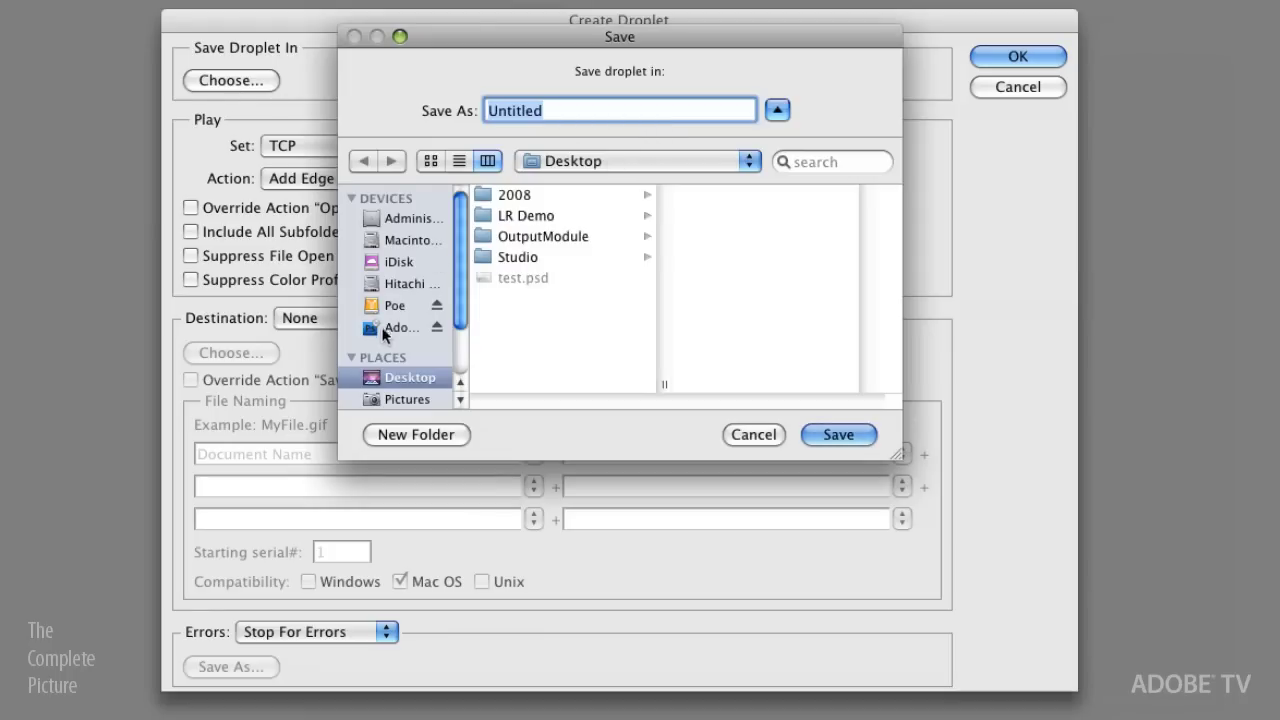
Save the droplet on the Desktop under the name Add EdgeDroplet
{"action": "left_click", "coordinate": [399, 373]}
{"action": "left_click_drag", "start_coordinate": [561, 121], "coordinate": [430, 115]}
{"action": "type", "text": "Add Edge"}
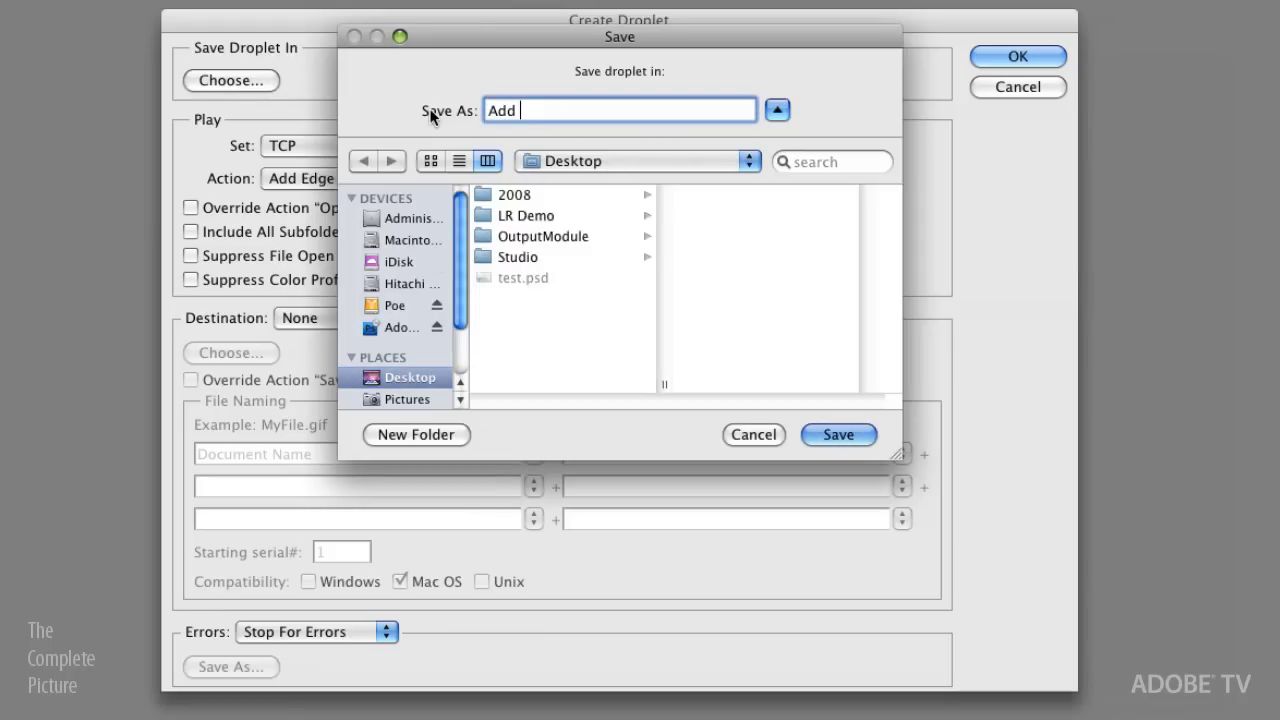
{"action": "type", "text": "Droplet"}
{"action": "left_click", "coordinate": [838, 435]}
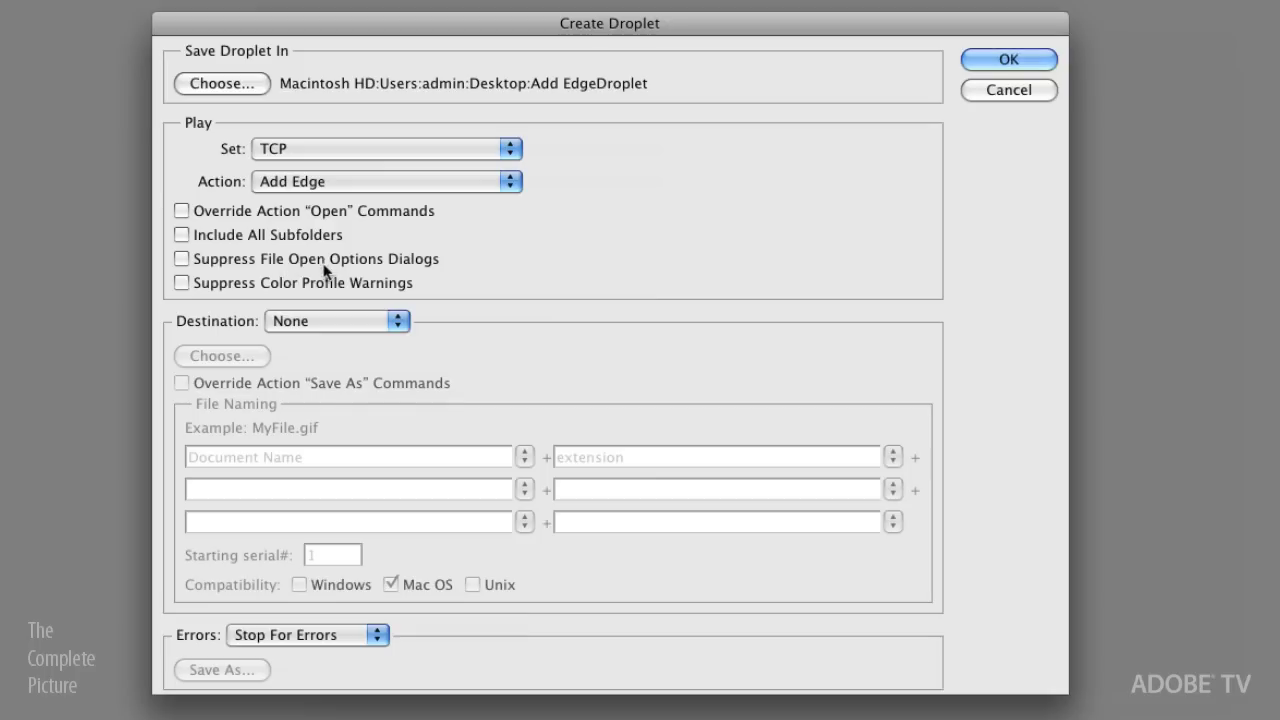
Enable Suppress File Open Options Dialogs and Suppress Color Profile Warnings for the droplet
{"action": "left_click", "coordinate": [181, 260]}
{"action": "left_click", "coordinate": [212, 284]}
{"action": "left_click", "coordinate": [378, 324]}
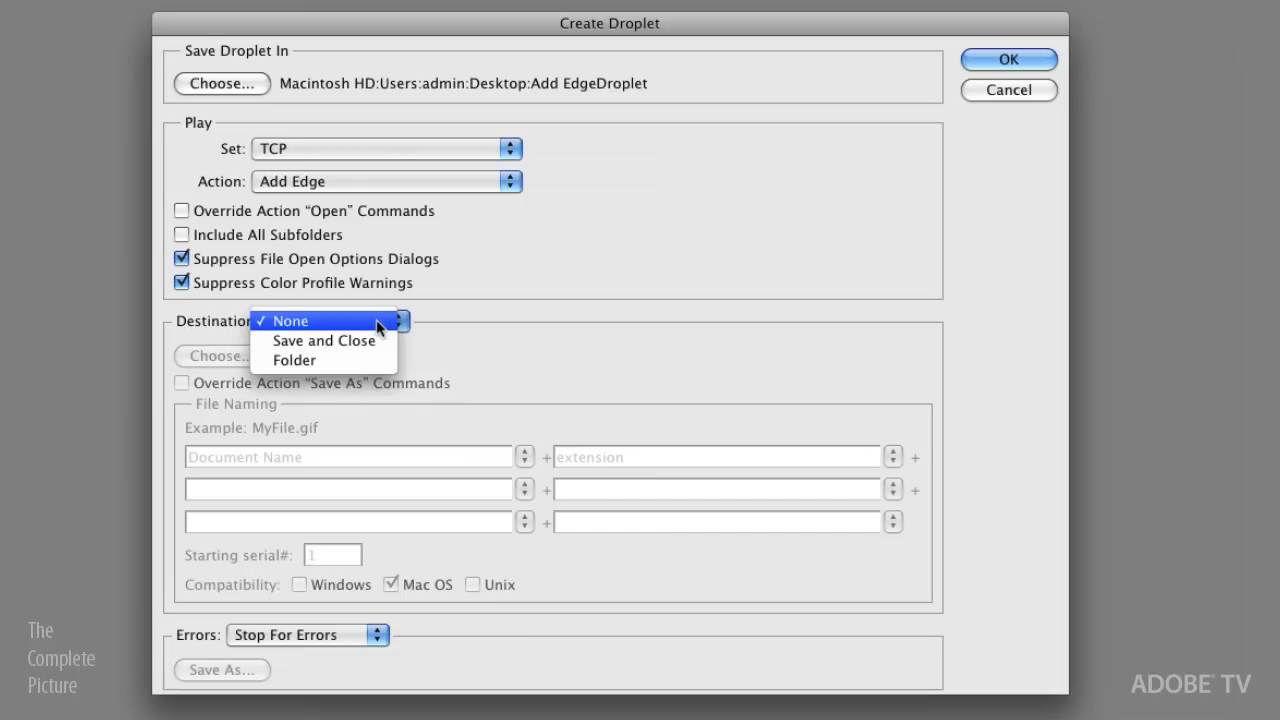
Set the droplet Destination to a new Desktop folder named Edges Added
{"action": "left_click", "coordinate": [372, 364]}
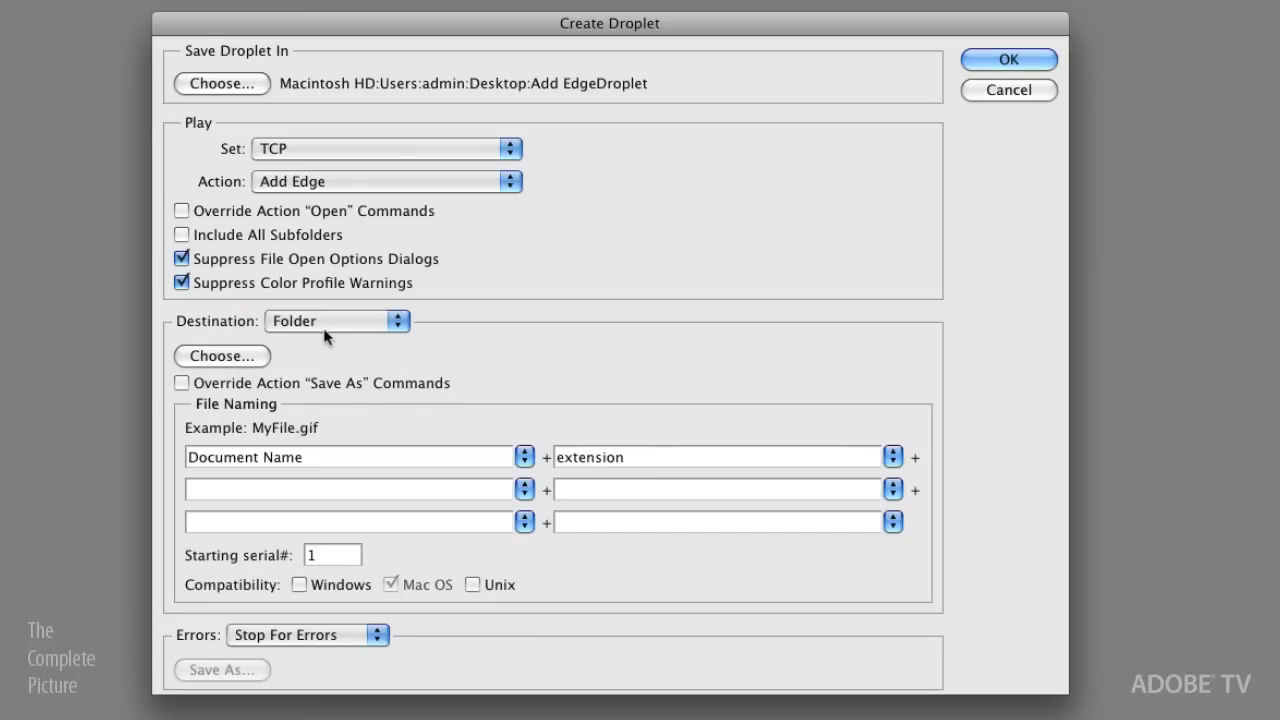
{"action": "left_click", "coordinate": [230, 357]}
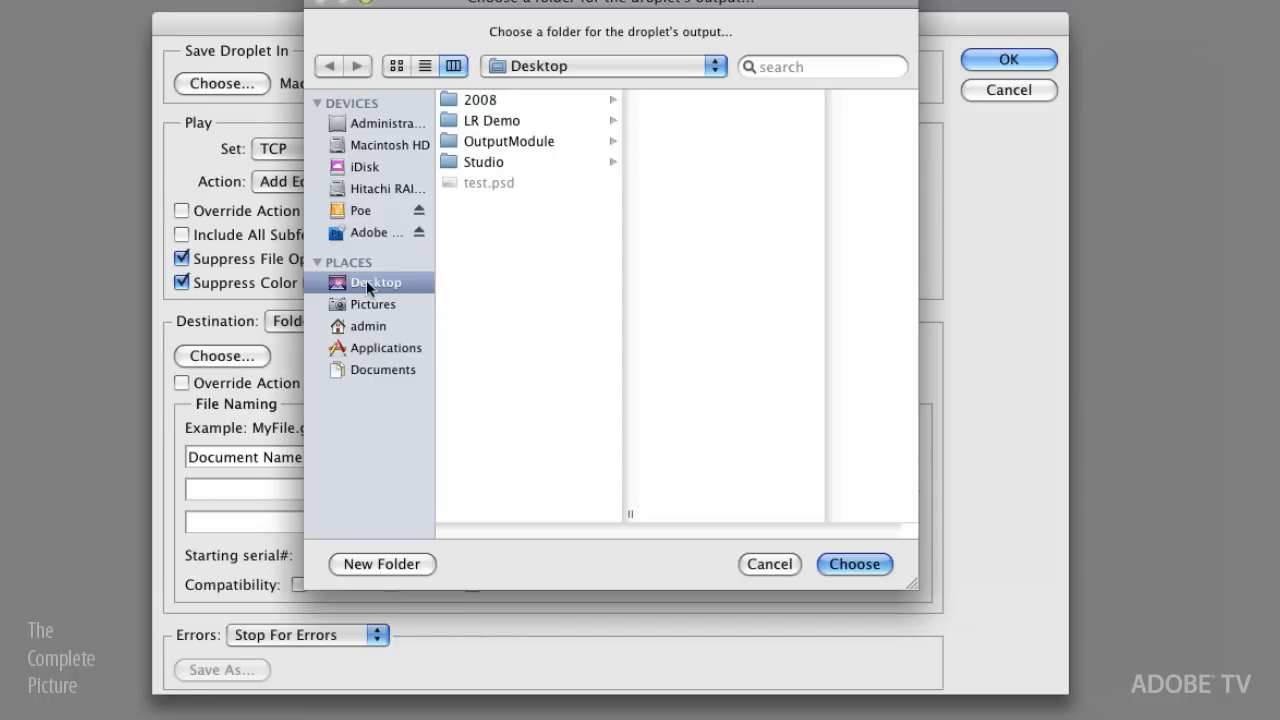
{"action": "left_click", "coordinate": [389, 567]}
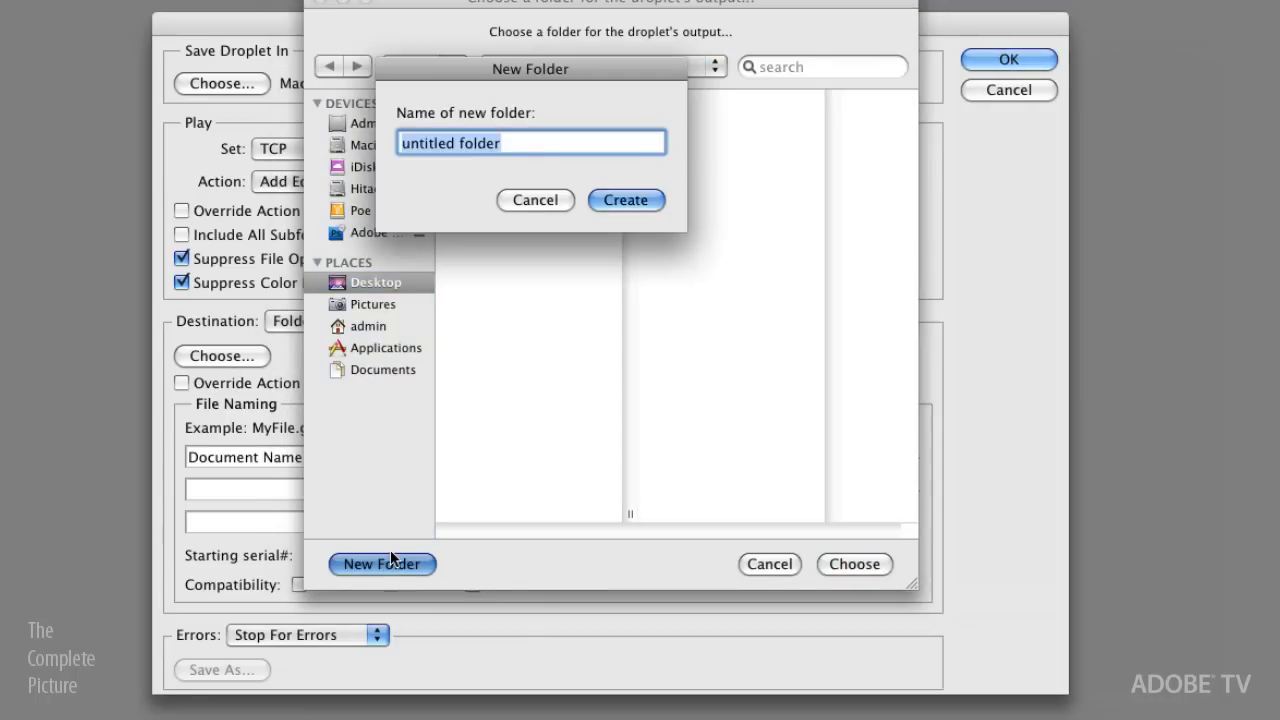
{"action": "type", "text": "Ed"}
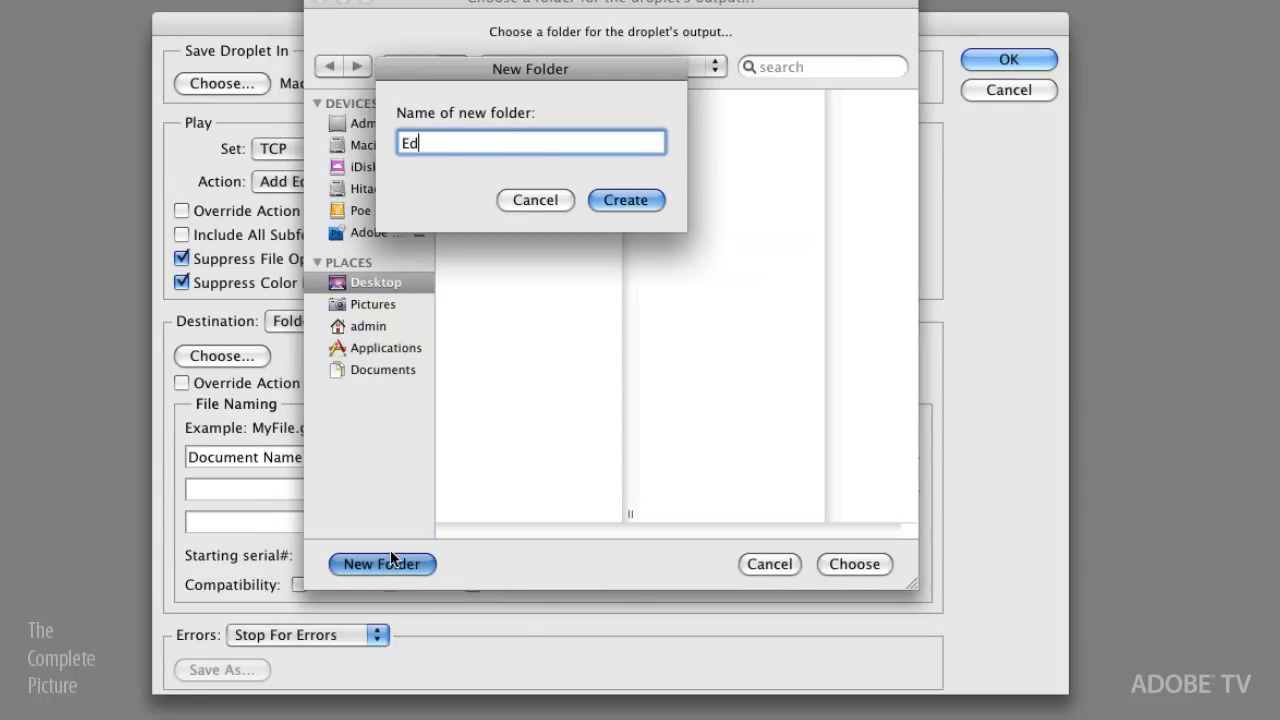
{"action": "type", "text": "ges Added"}
{"action": "left_click", "coordinate": [632, 206]}
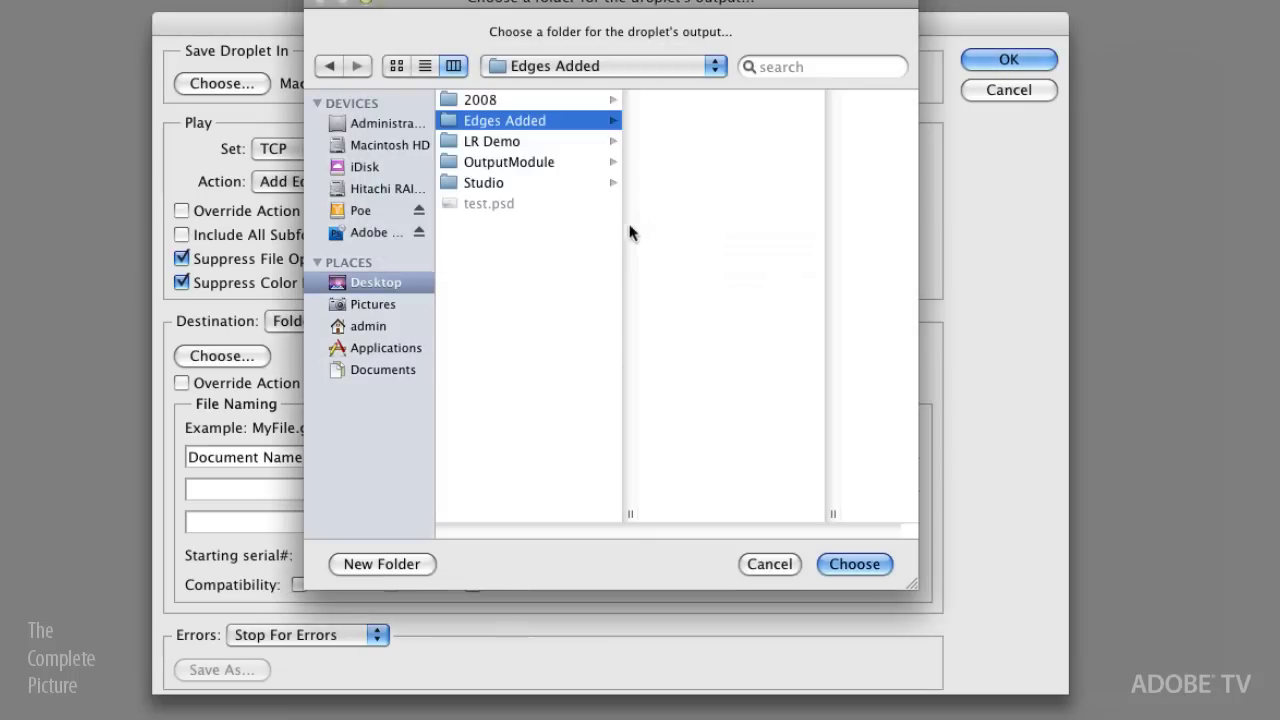
{"action": "left_click", "coordinate": [869, 561]}
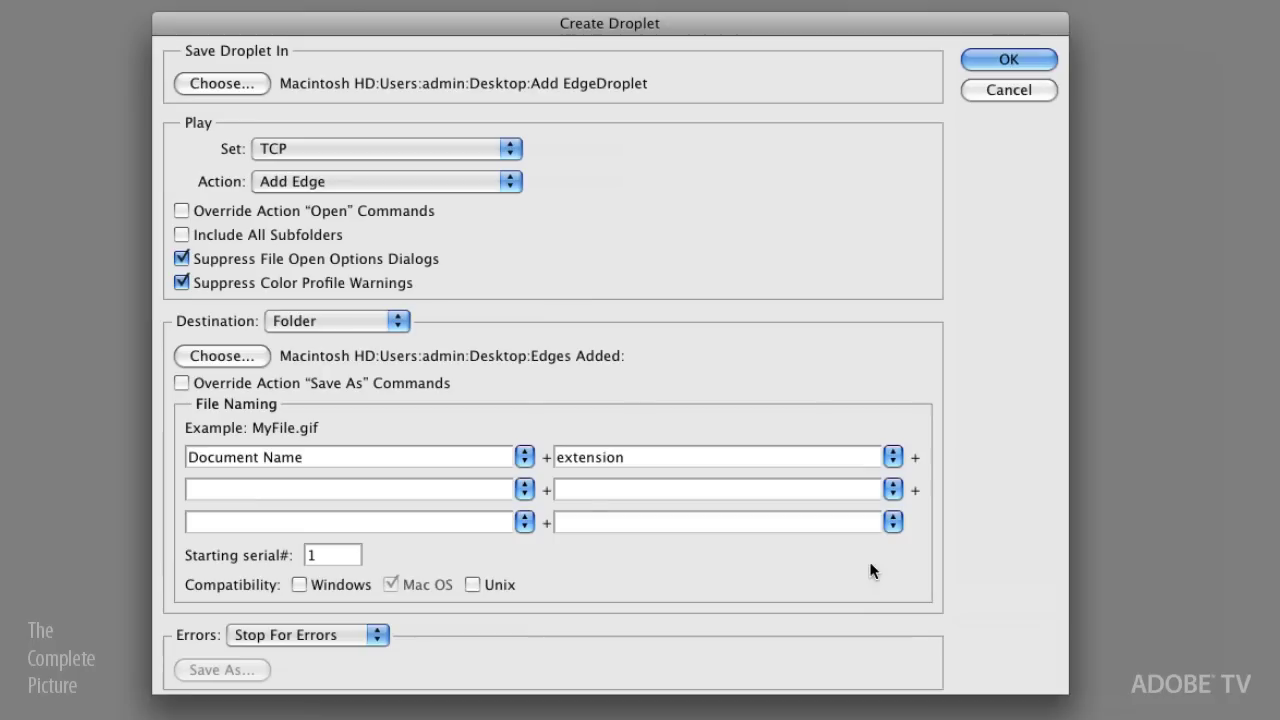
Make the droplet override the action's Save As commands and suppress that alert permanently
{"action": "left_click", "coordinate": [182, 384]}
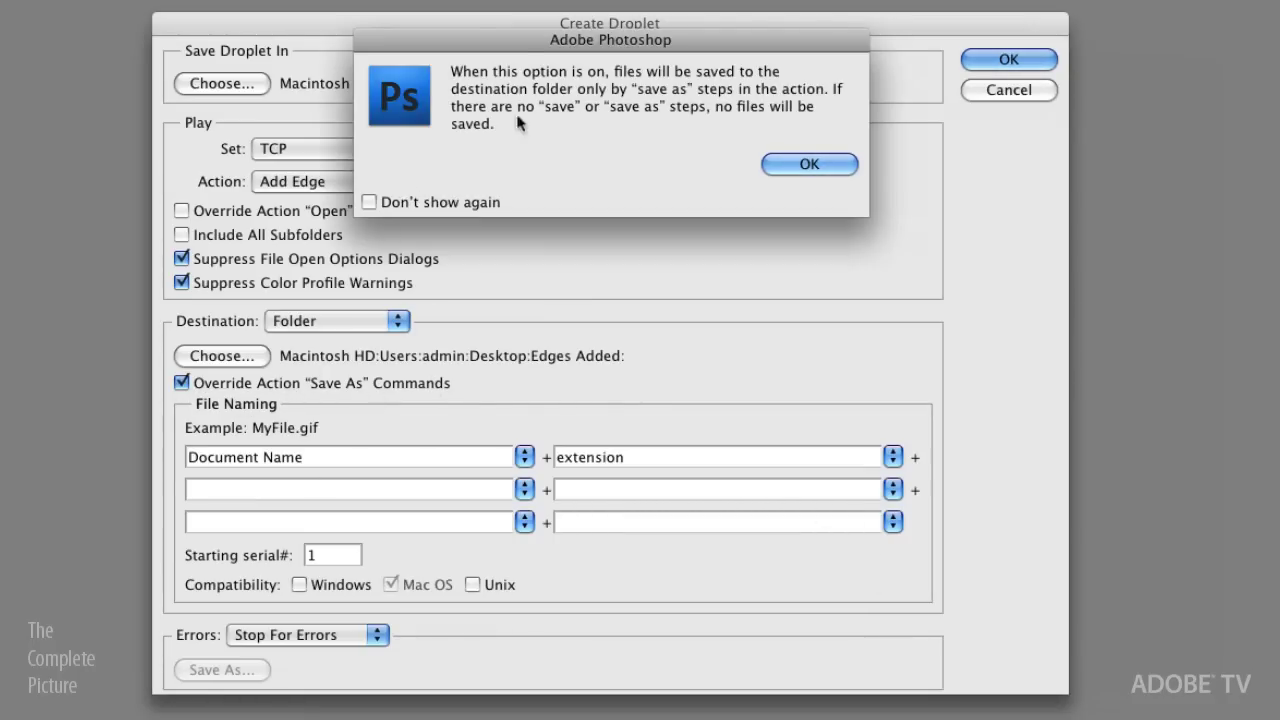
{"action": "left_click", "coordinate": [369, 202]}
{"action": "left_click", "coordinate": [806, 165]}
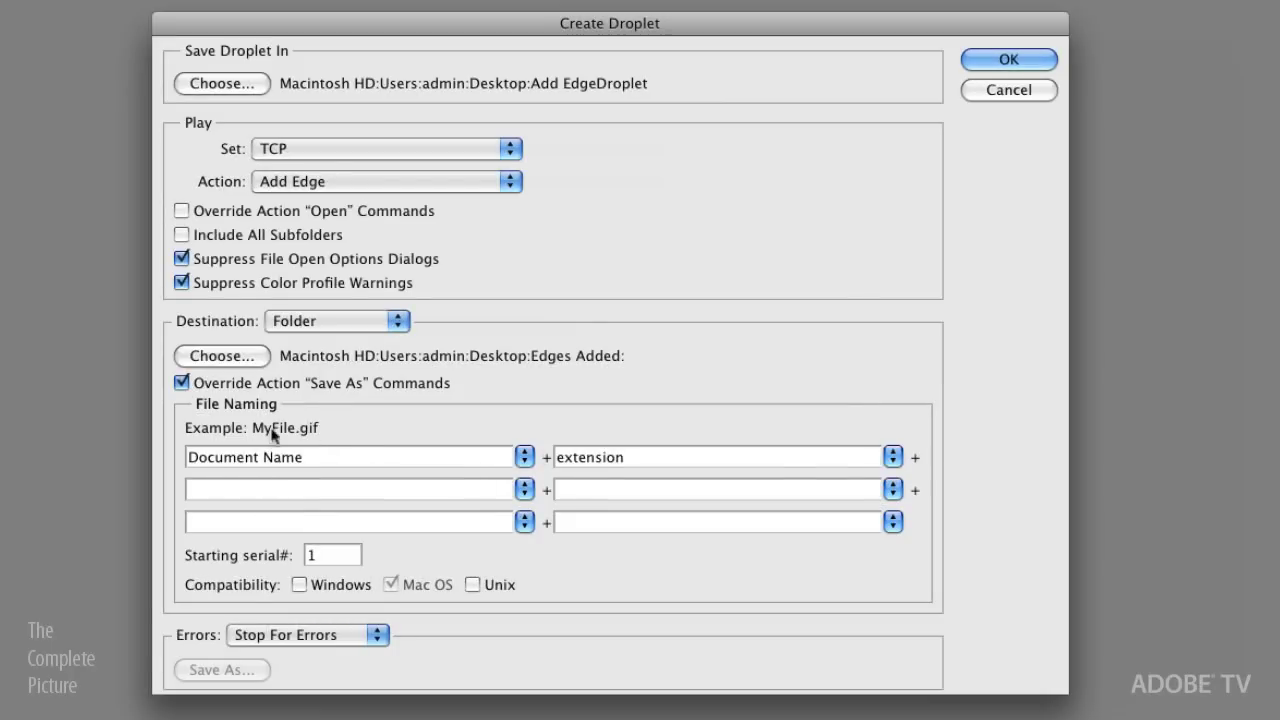
{"action": "left_click", "coordinate": [891, 457]}
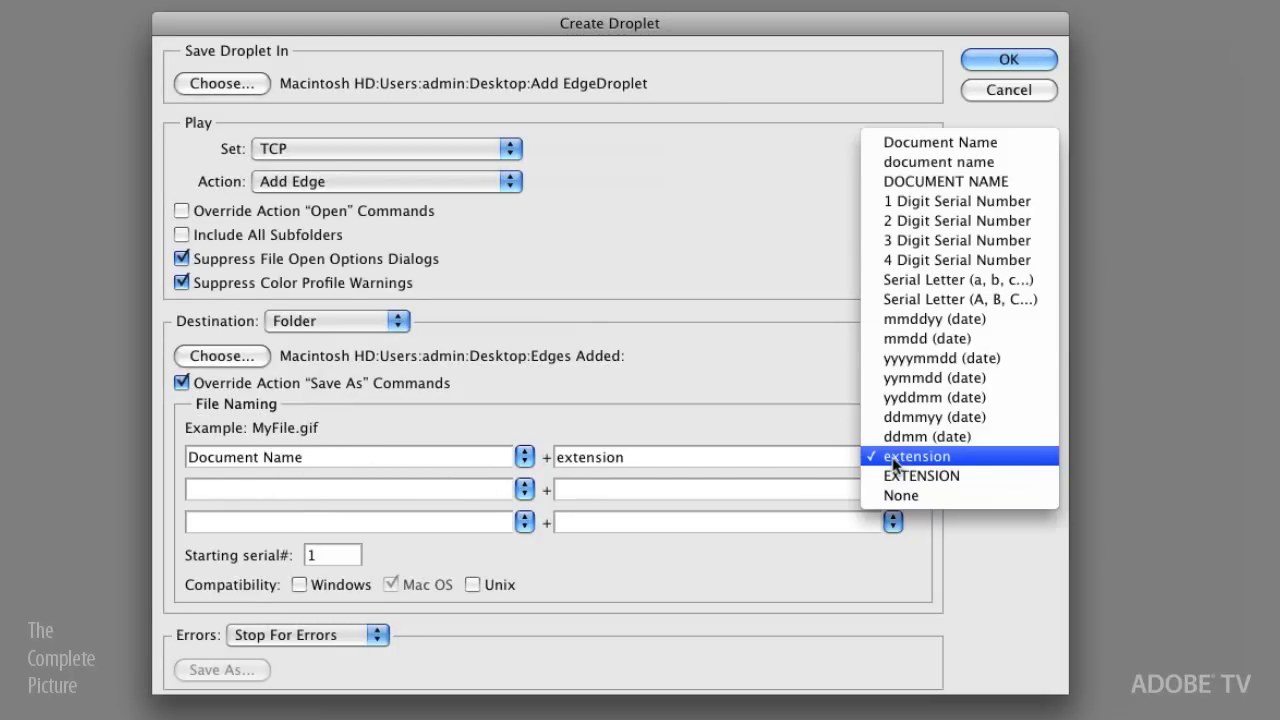
Name droplet output files Document Name + 2 Digit Serial Number + extension and create the droplet
{"action": "left_click", "coordinate": [946, 221]}
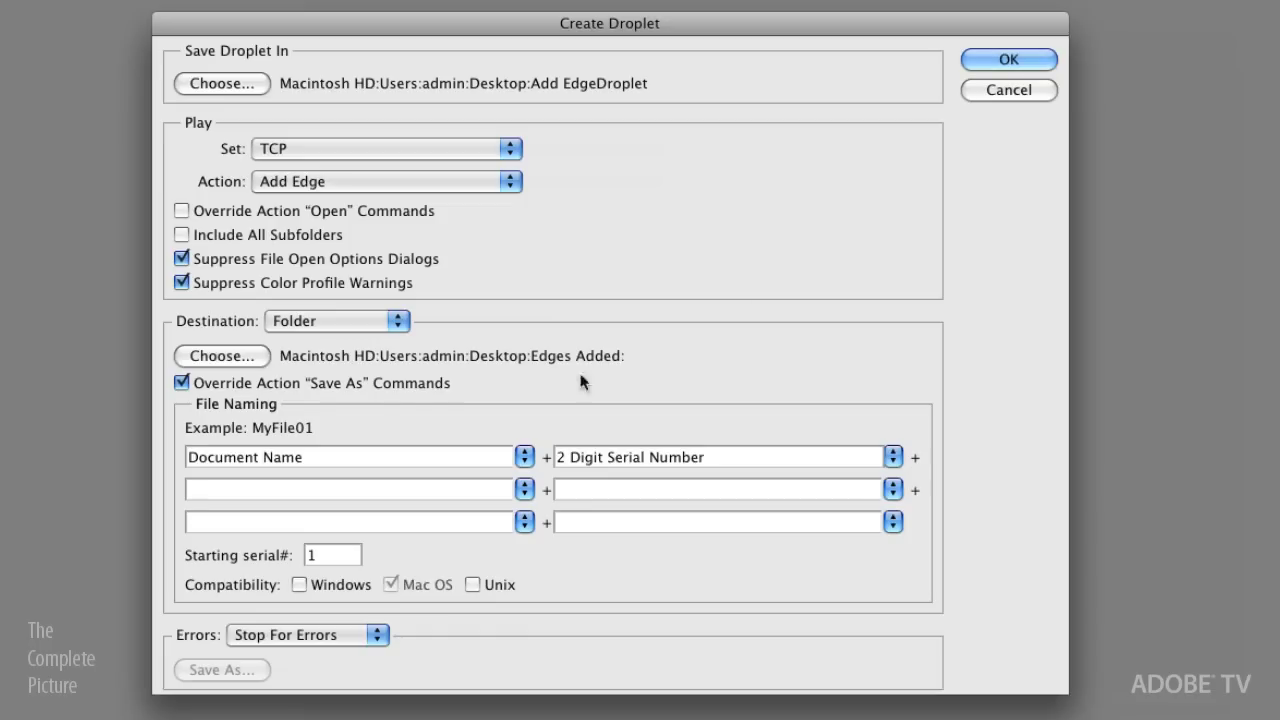
{"action": "left_click", "coordinate": [522, 490]}
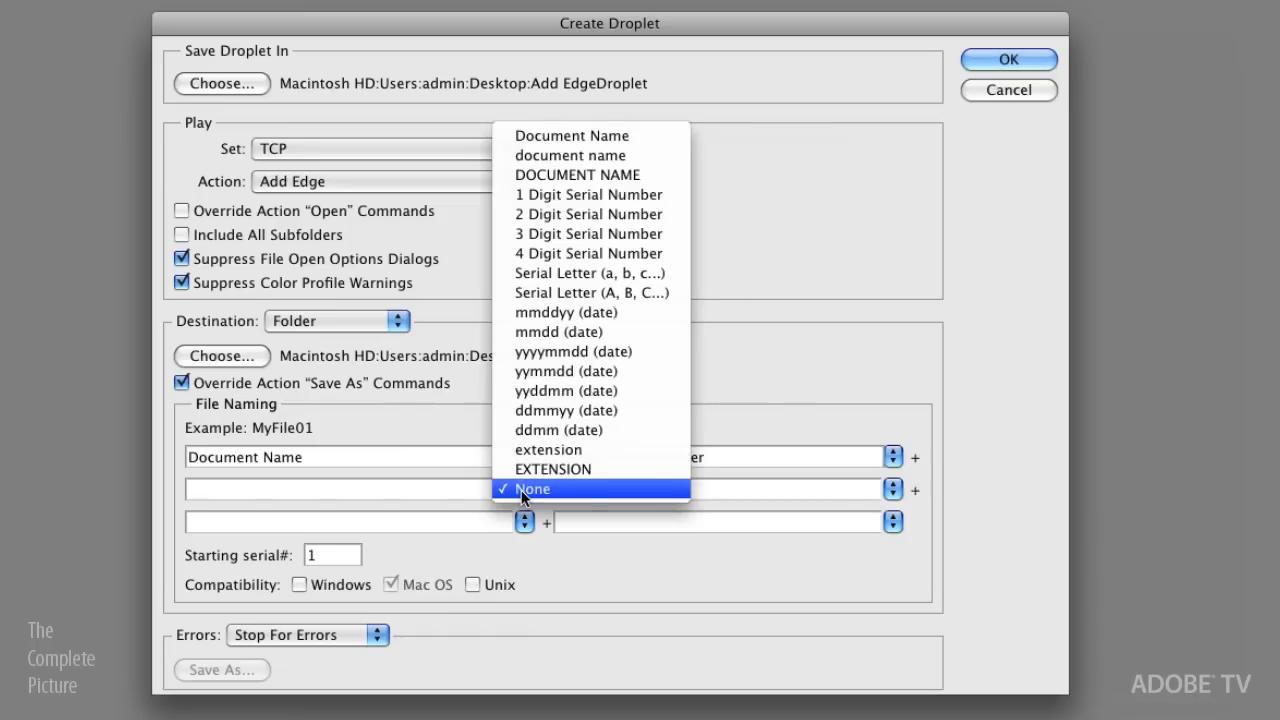
{"action": "left_click", "coordinate": [572, 450]}
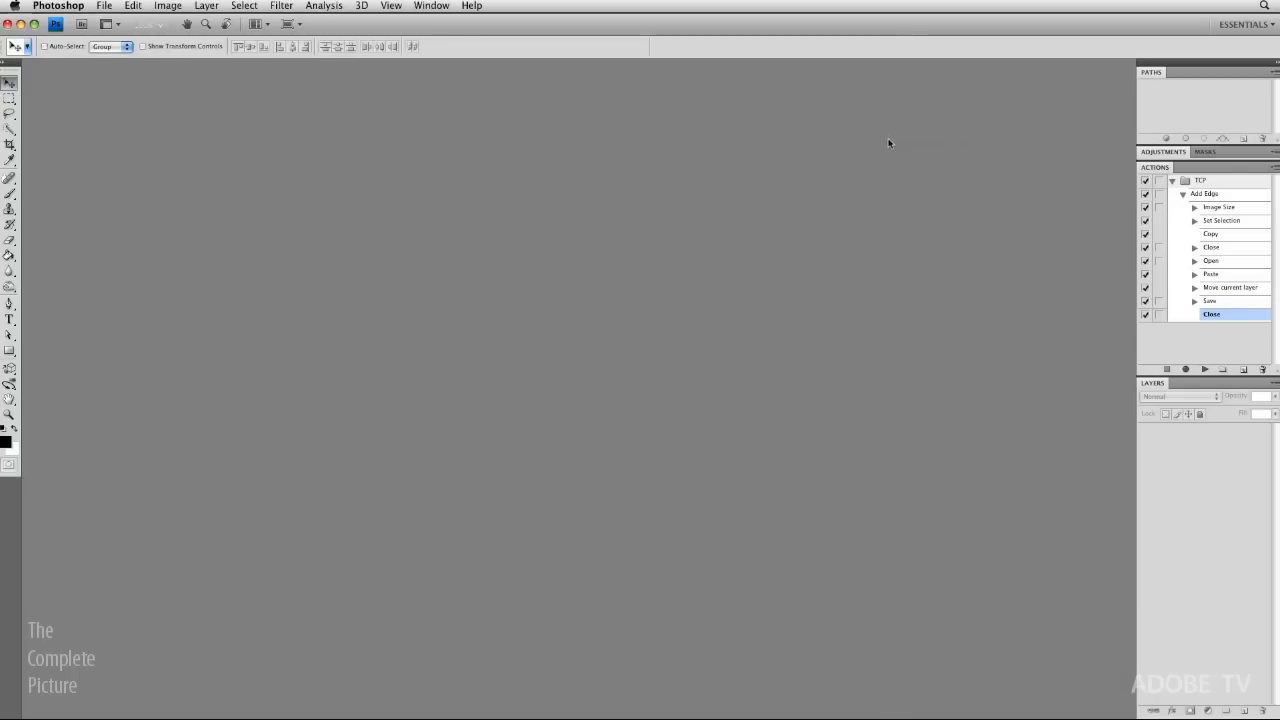
In Lightroom, select all six Add Edges photos and bring up the Export dialog
{"action": "key", "text": "super+Tab"}
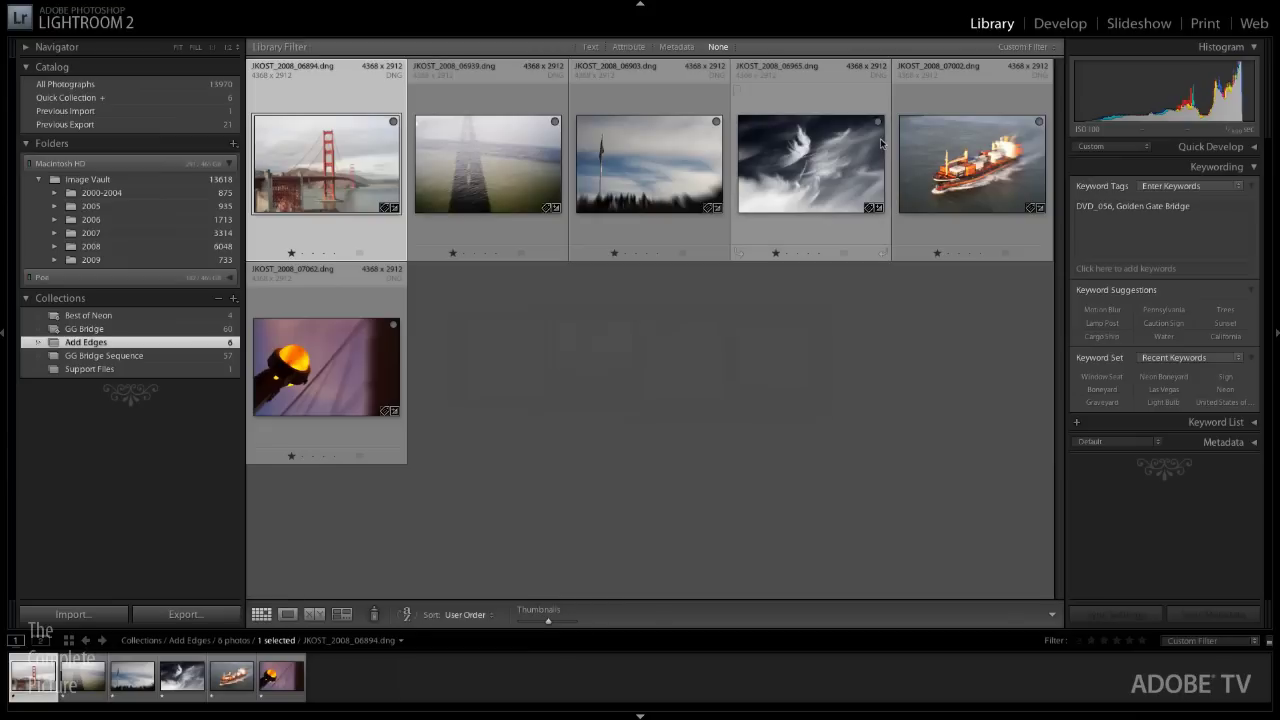
{"action": "left_click", "coordinate": [491, 190]}
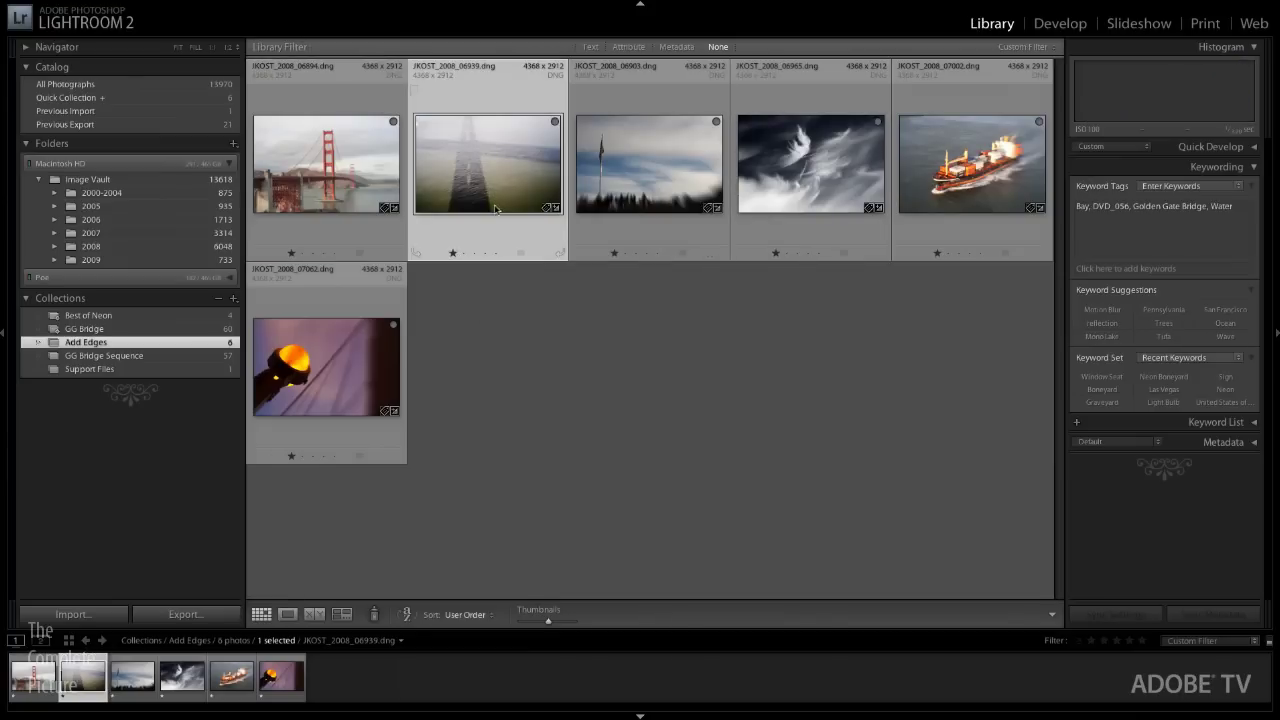
{"action": "left_click", "coordinate": [343, 357], "text": "shift"}
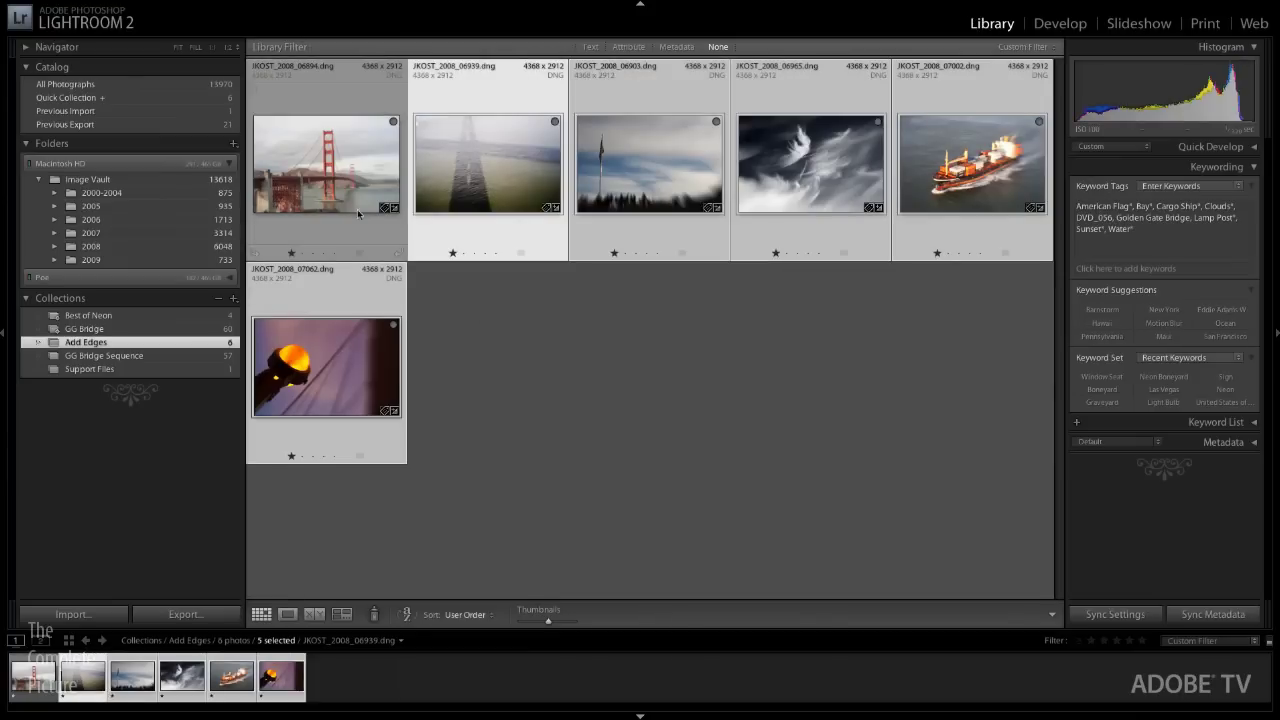
{"action": "left_click", "coordinate": [349, 223], "text": "super"}
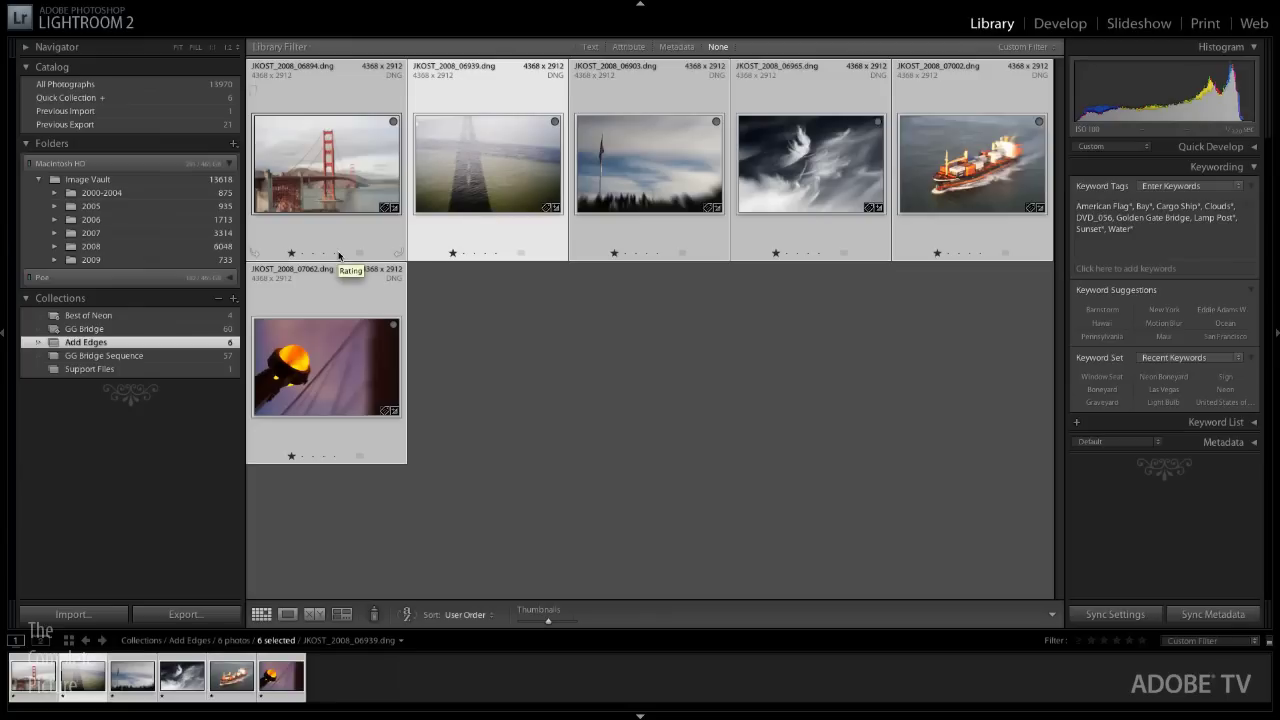
{"action": "left_click", "coordinate": [221, 615]}
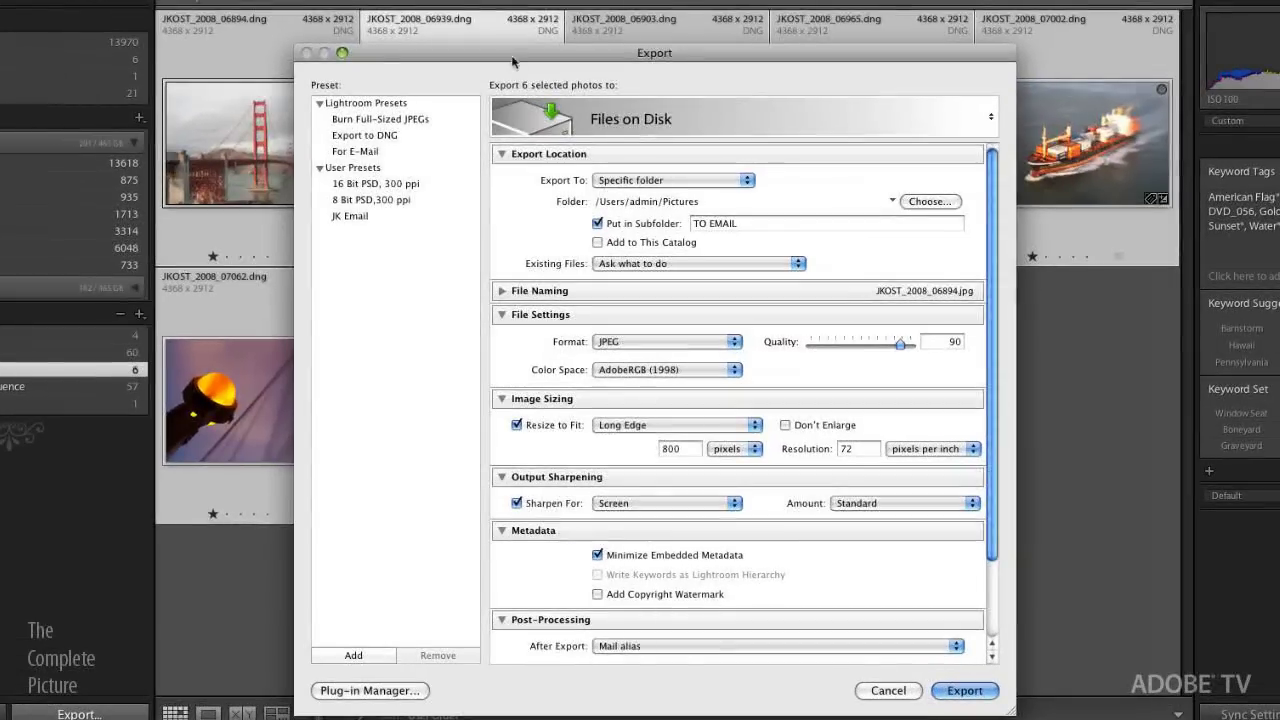
{"action": "left_click_drag", "start_coordinate": [512, 62], "coordinate": [460, 19]}
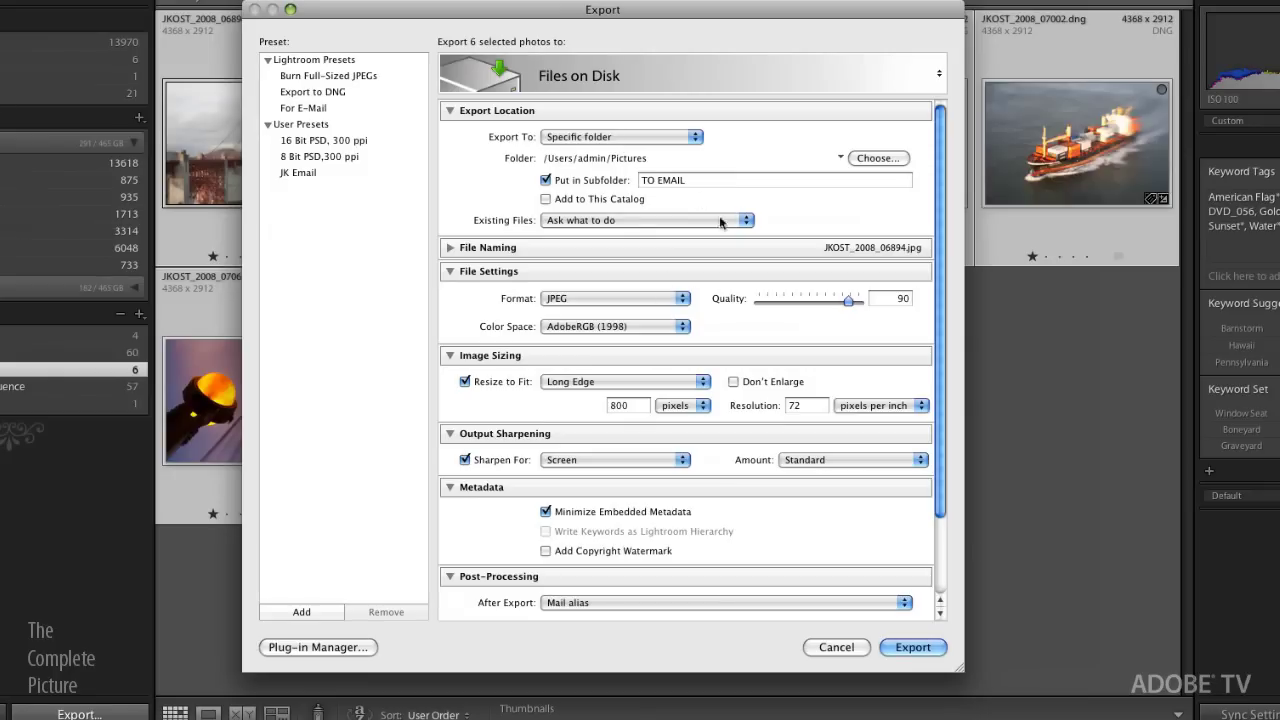
Export to the Desktop into a subfolder named 'Exported' instead of TO EMAIL
{"action": "left_click", "coordinate": [862, 158]}
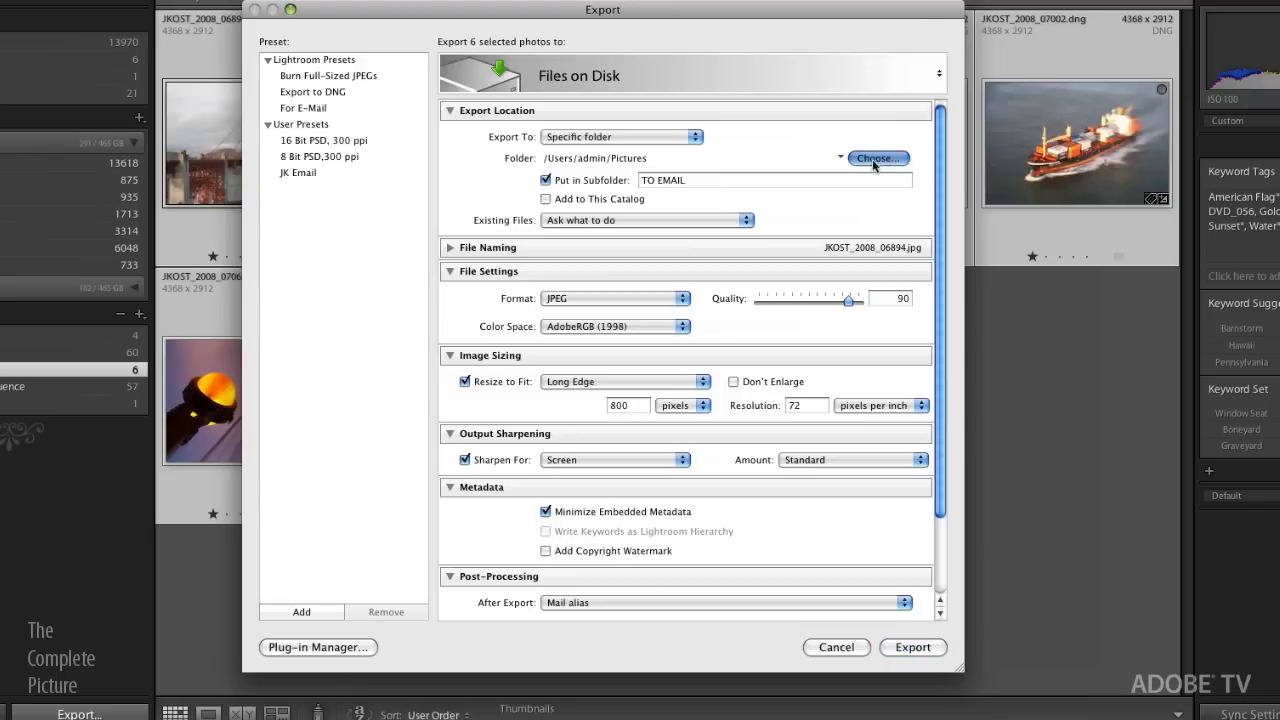
{"action": "left_click", "coordinate": [344, 208]}
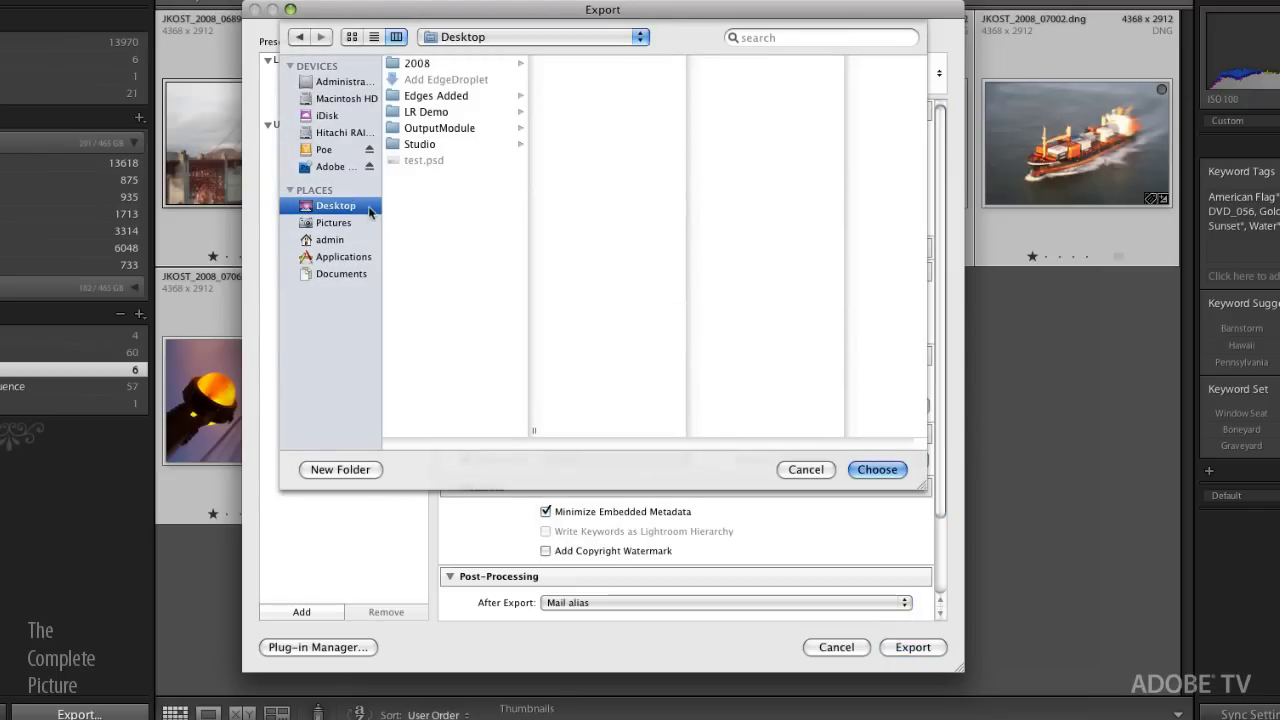
{"action": "left_click", "coordinate": [866, 467]}
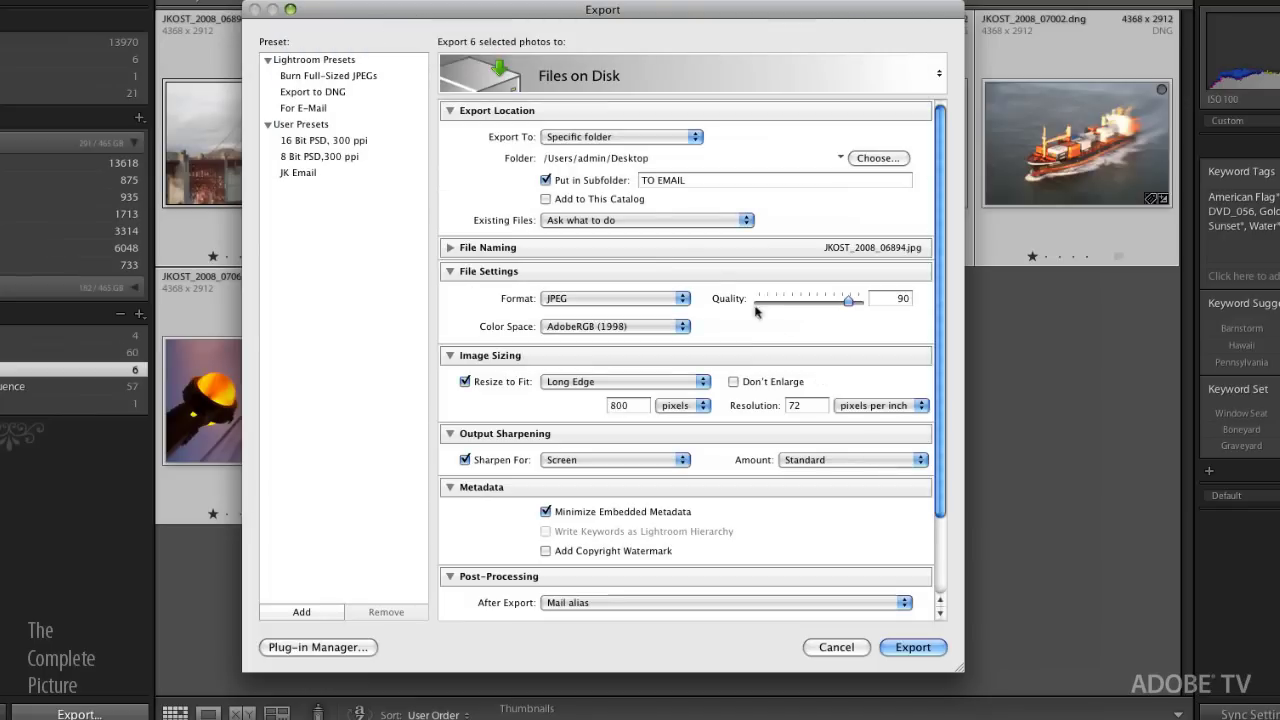
{"action": "left_click", "coordinate": [690, 181]}
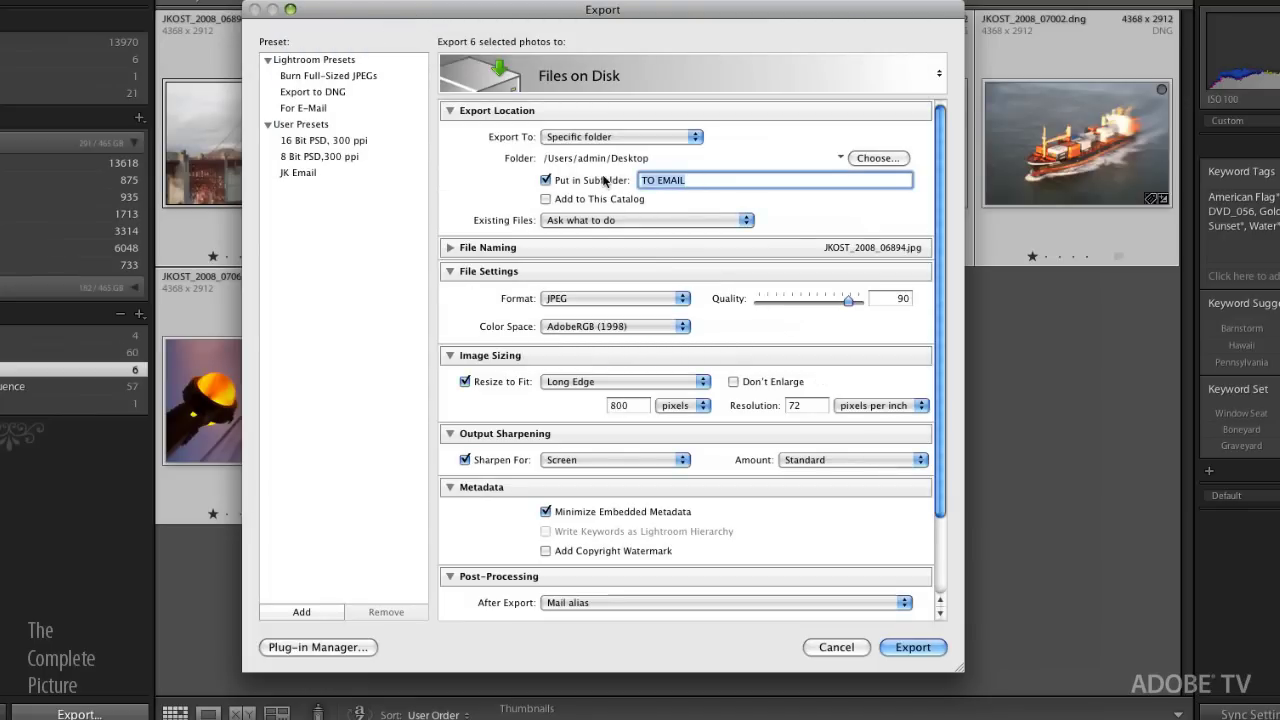
{"action": "type", "text": "Exported"}
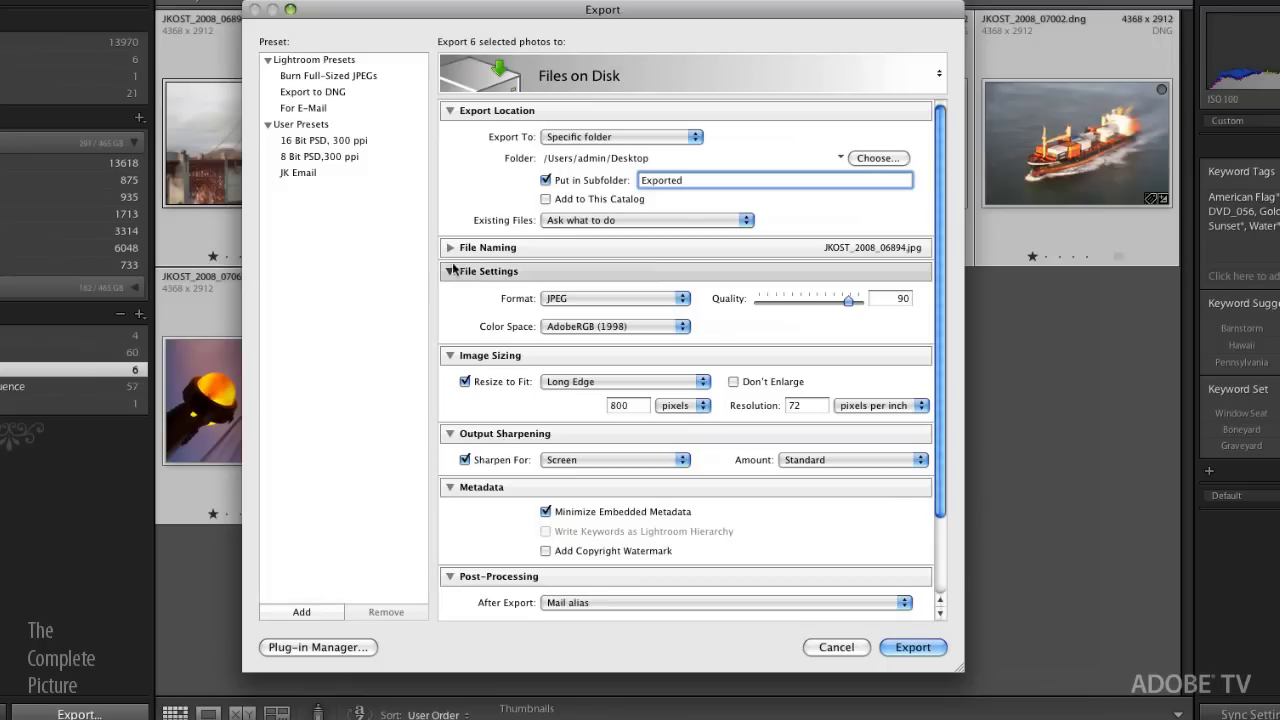
Export as full-size 8-bit PSD files with no output sharpening and full embedded metadata
{"action": "left_click", "coordinate": [595, 300]}
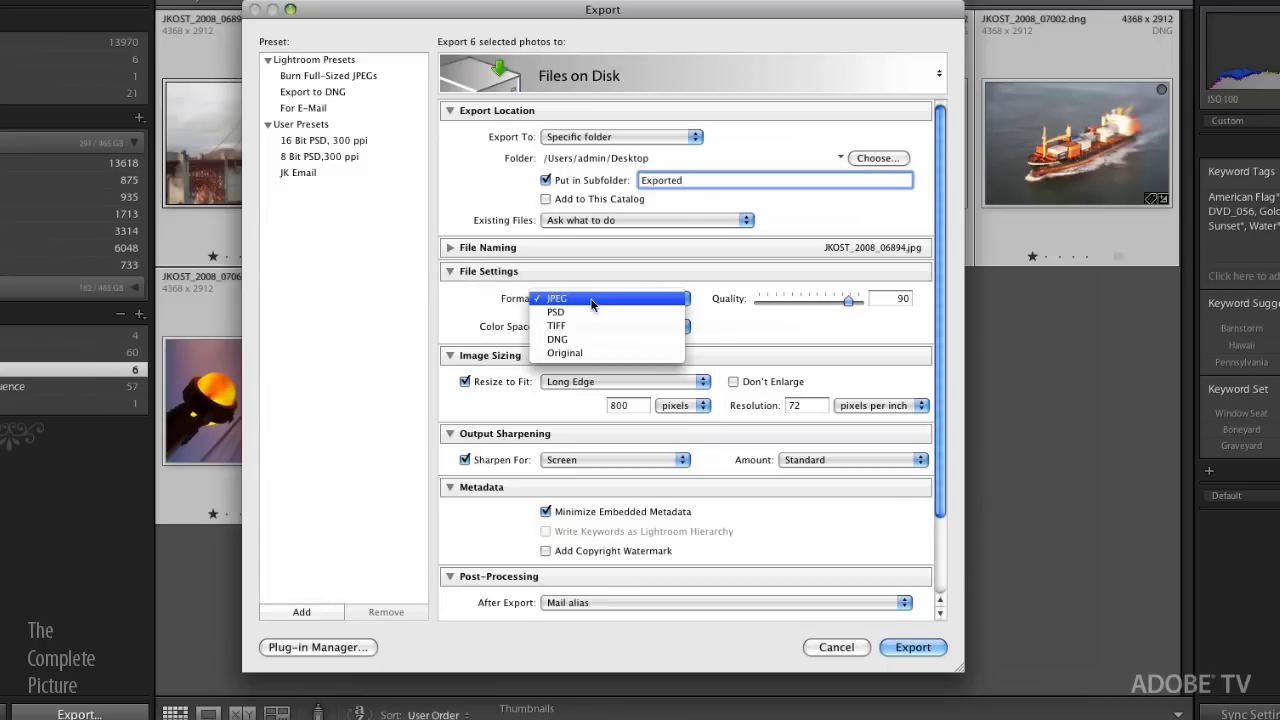
{"action": "left_click", "coordinate": [595, 313]}
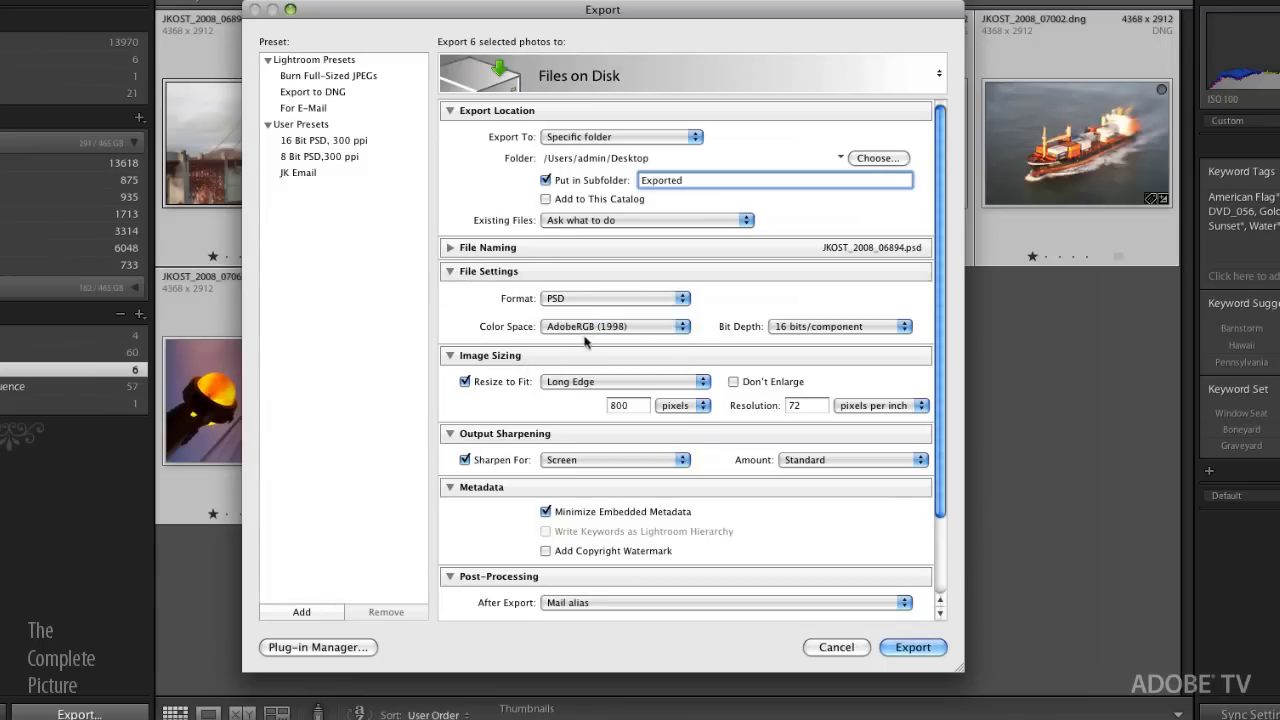
{"action": "left_click", "coordinate": [817, 327]}
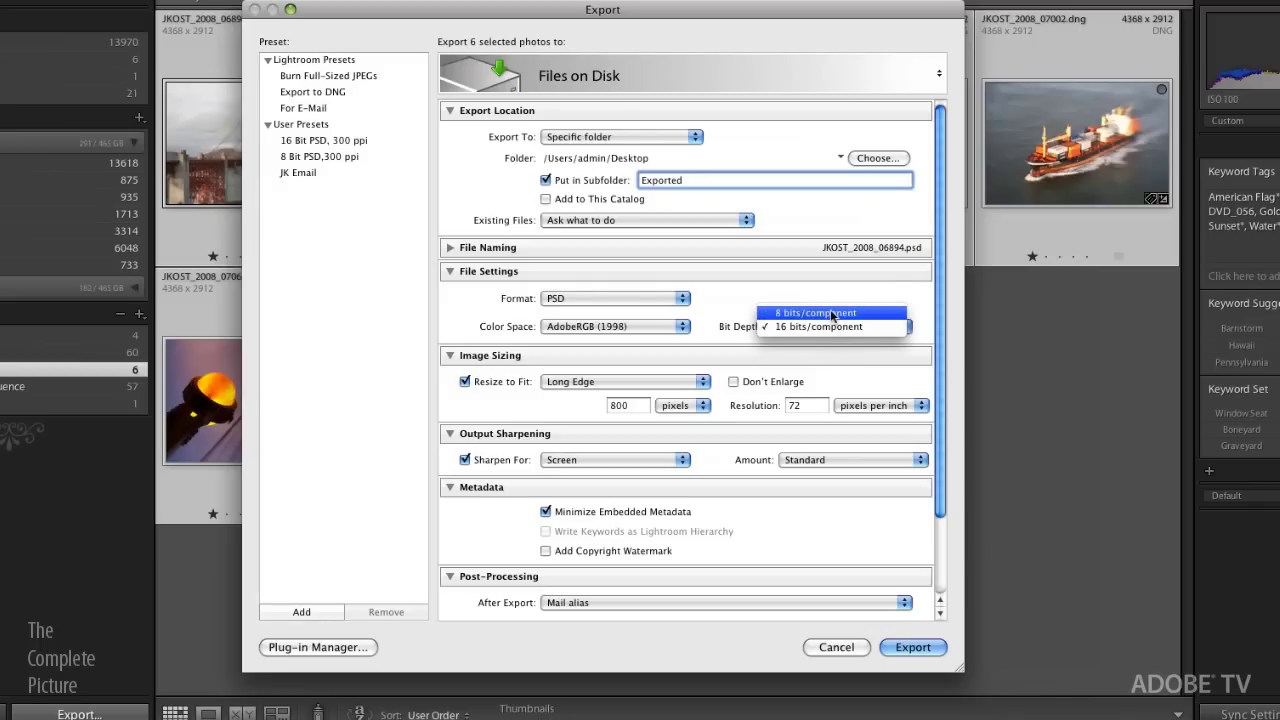
{"action": "left_click", "coordinate": [831, 314]}
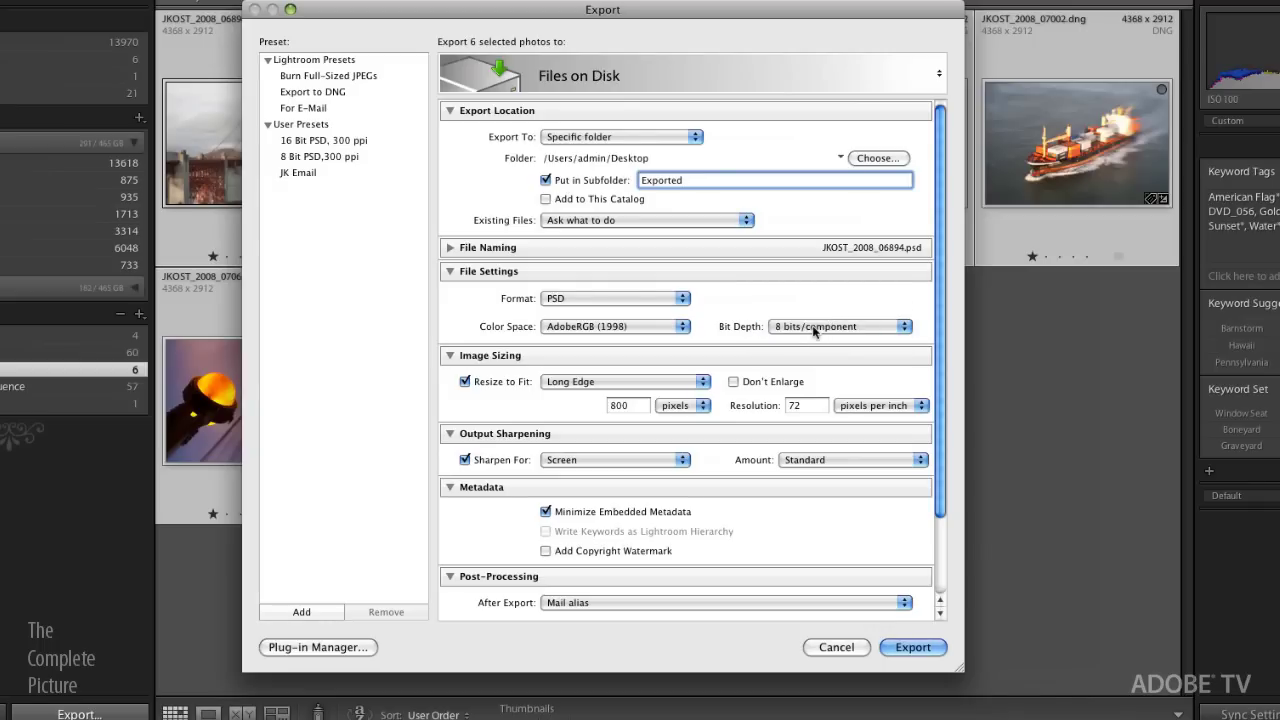
{"action": "left_click", "coordinate": [464, 381]}
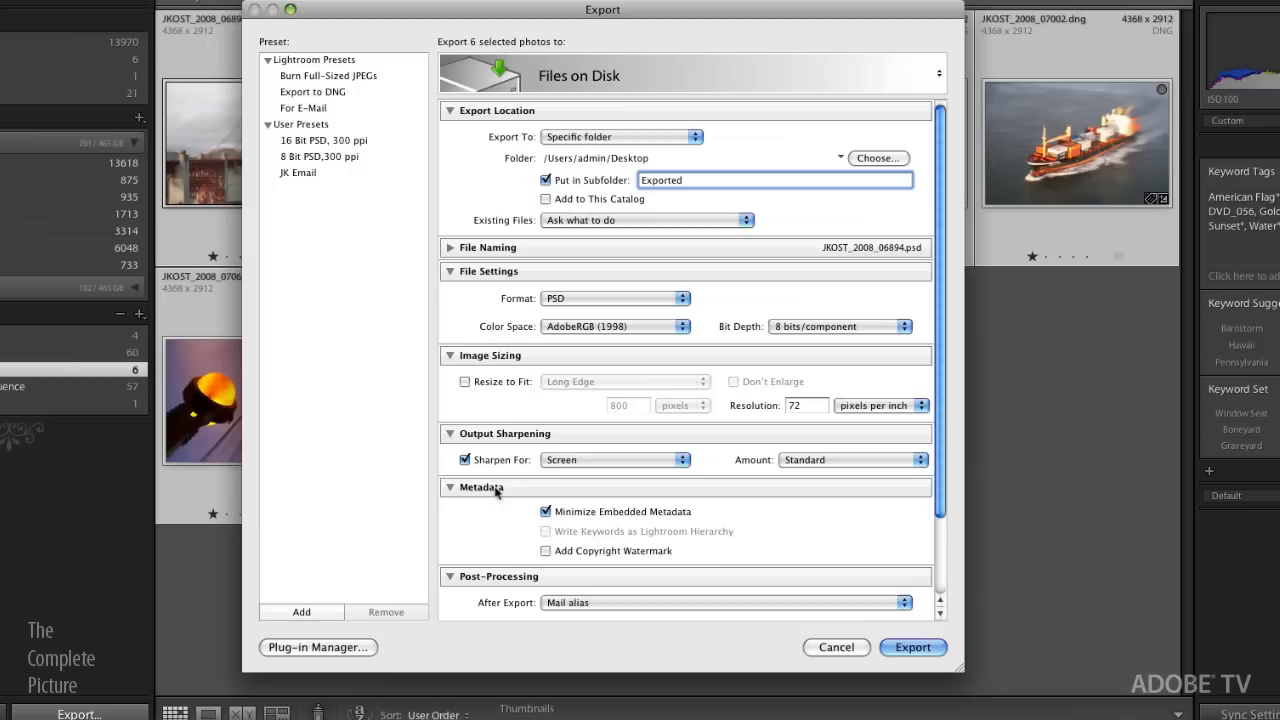
{"action": "left_click", "coordinate": [464, 459]}
{"action": "left_click", "coordinate": [545, 511]}
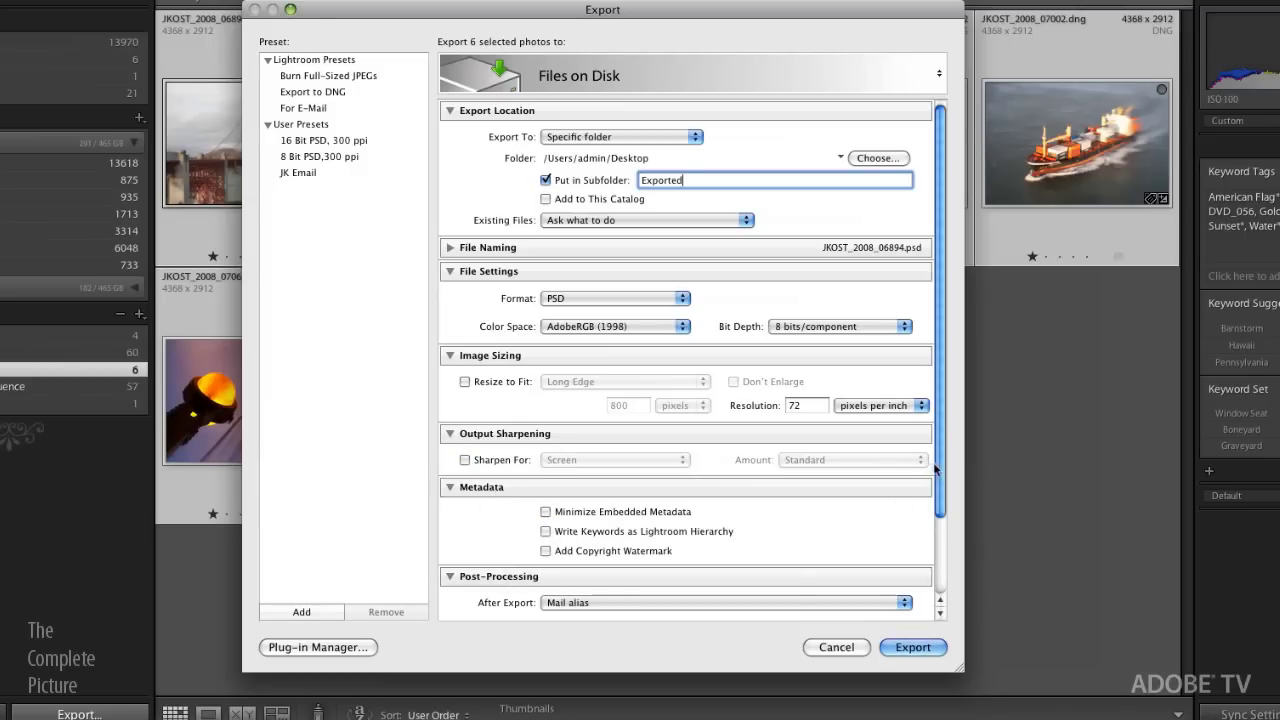
{"action": "left_click_drag", "start_coordinate": [938, 470], "coordinate": [960, 570]}
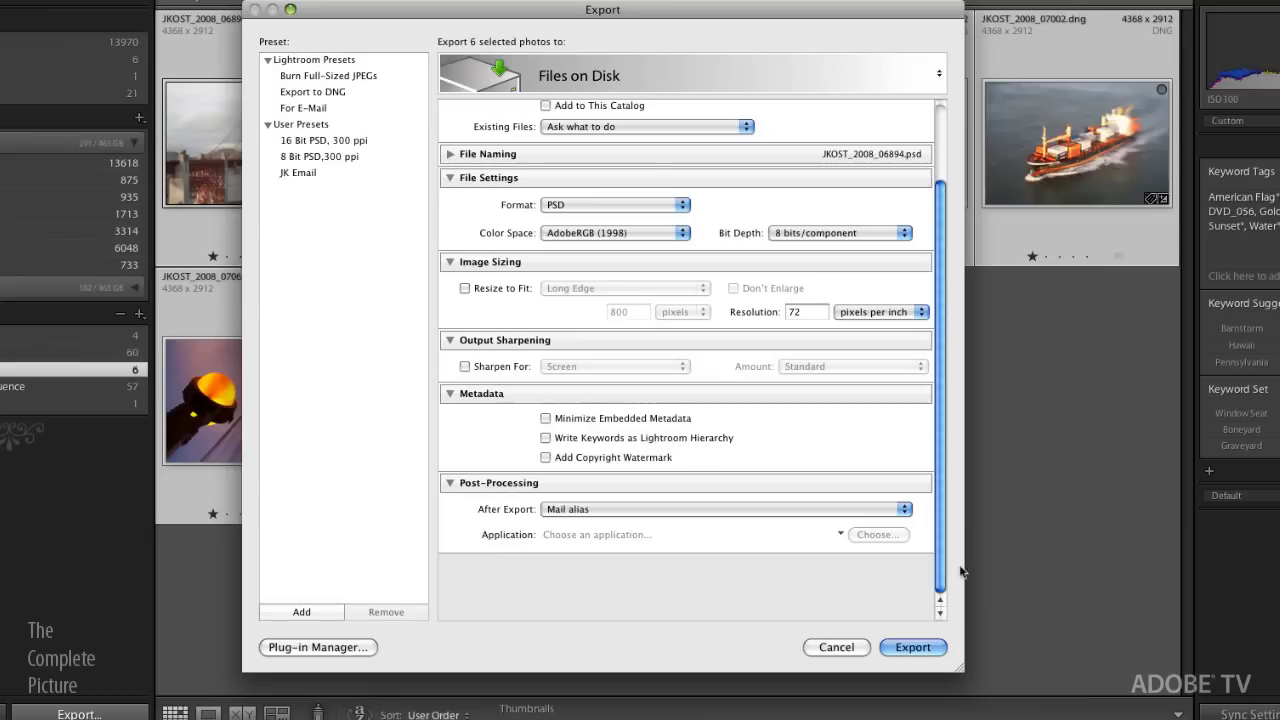
{"action": "left_click", "coordinate": [650, 512]}
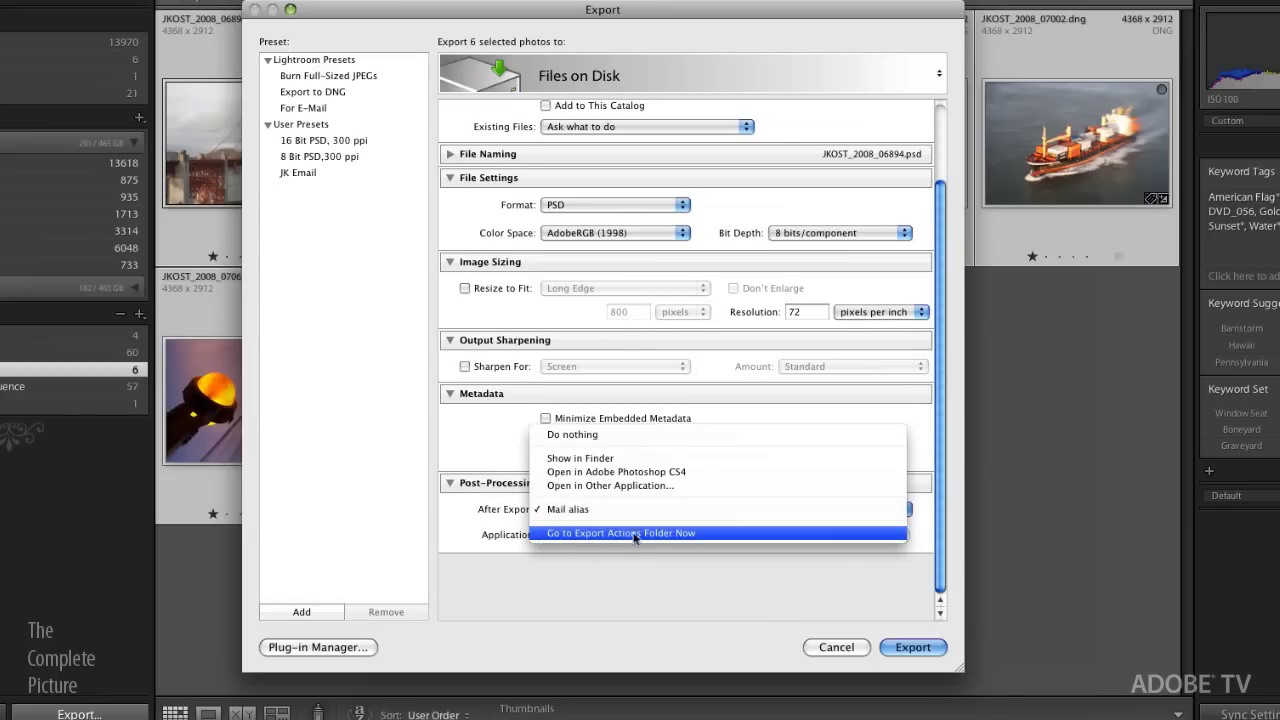
Choose Go to Export Actions Folder Now to show that folder in Finder
{"action": "left_click", "coordinate": [716, 536]}
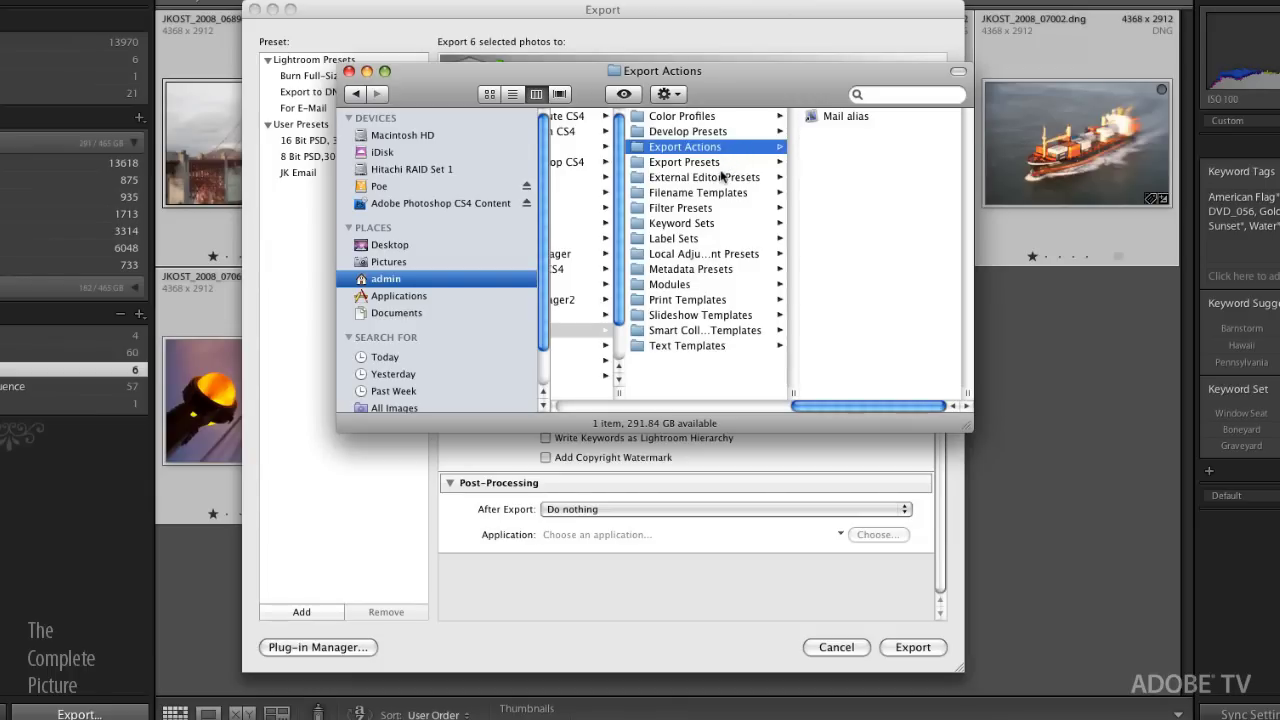
Move Add EdgeDroplet from the Desktop into the Export Actions folder
{"action": "key", "text": "super+n"}
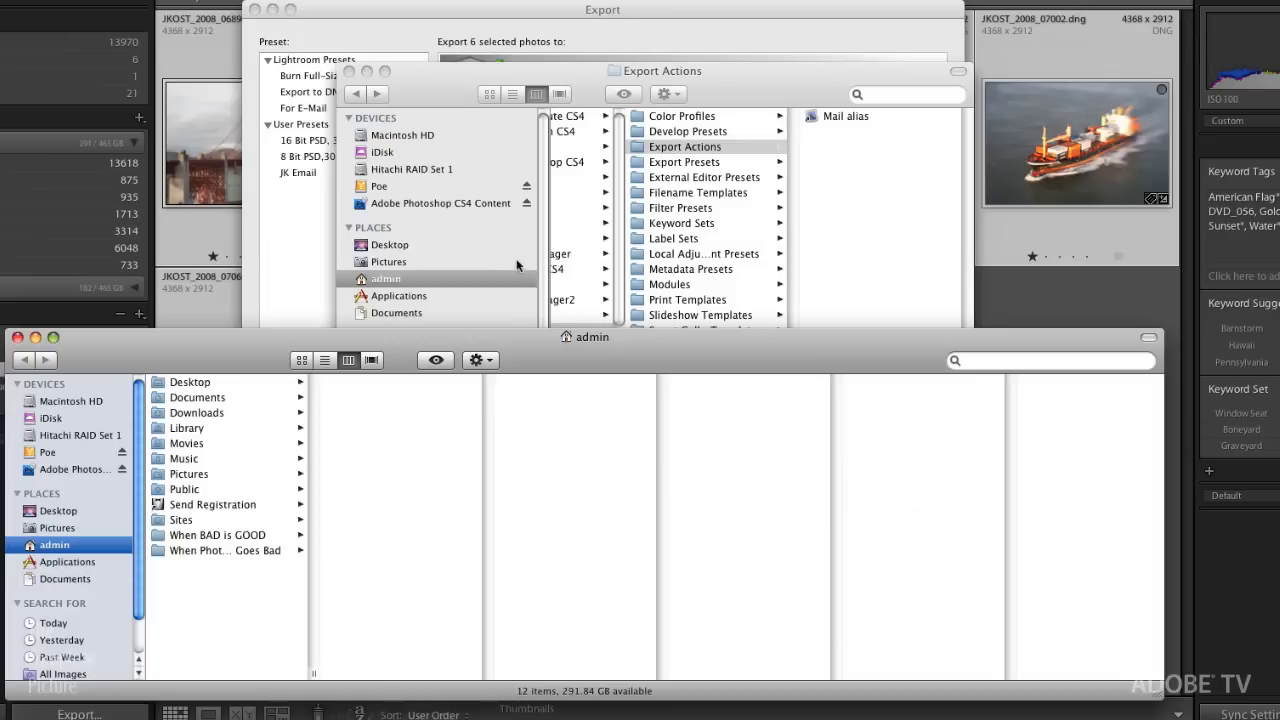
{"action": "left_click", "coordinate": [203, 386]}
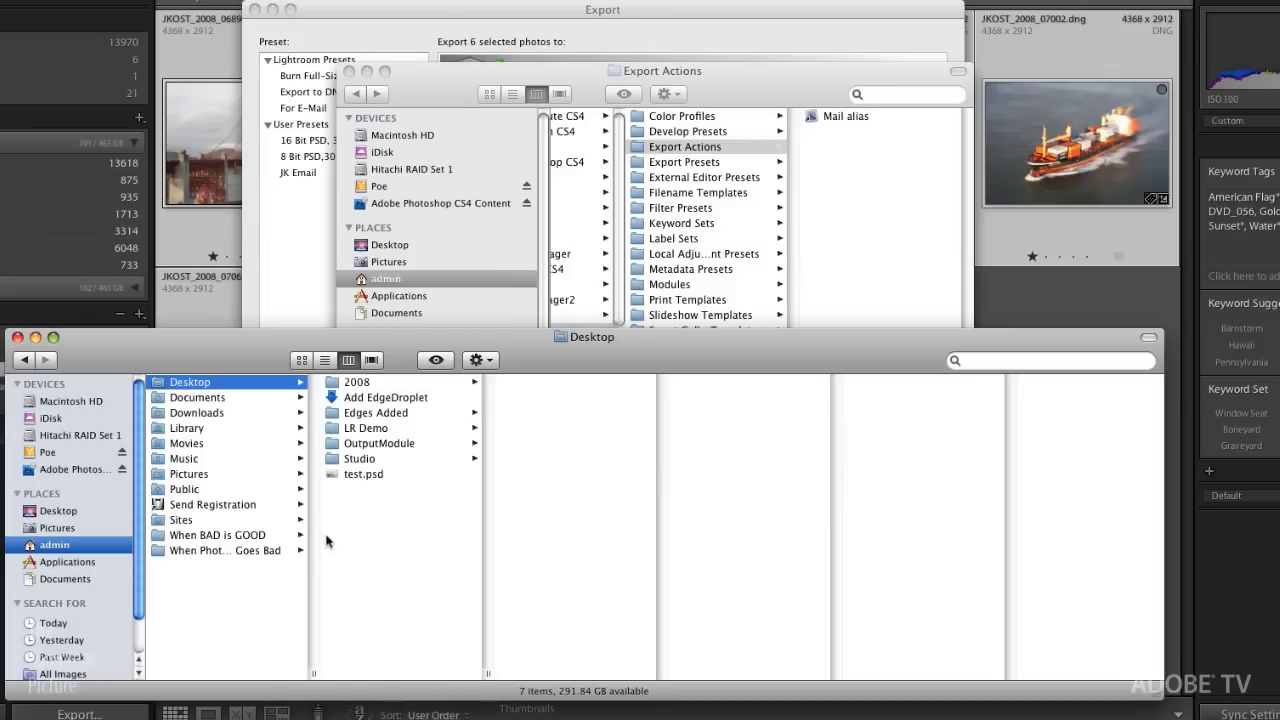
{"action": "left_click", "coordinate": [398, 400]}
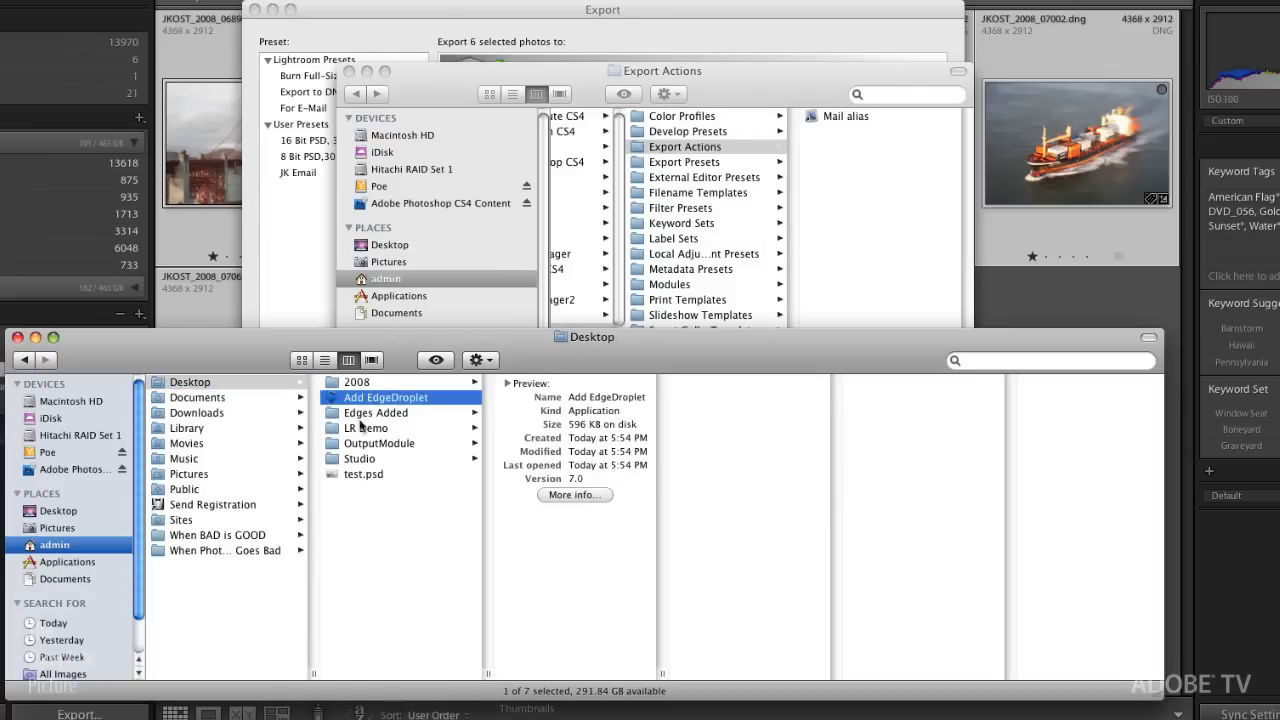
{"action": "left_click_drag", "start_coordinate": [355, 402], "coordinate": [889, 162]}
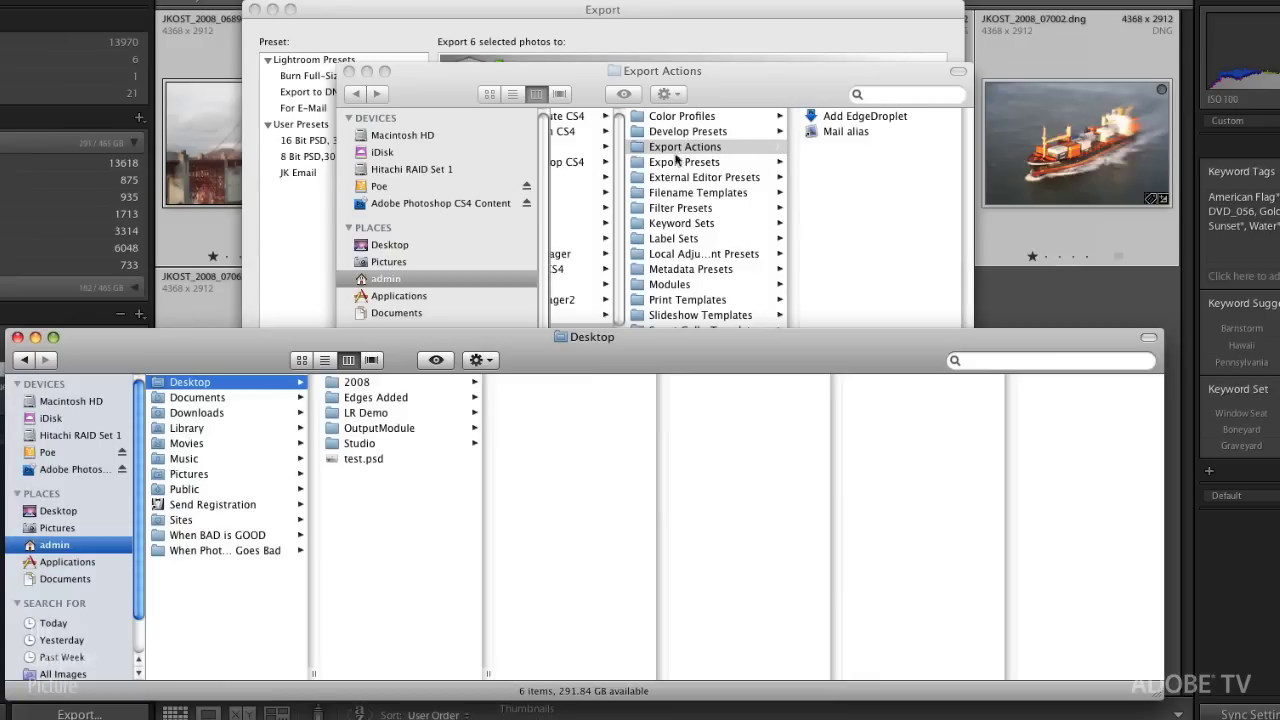
{"action": "left_click", "coordinate": [678, 33]}
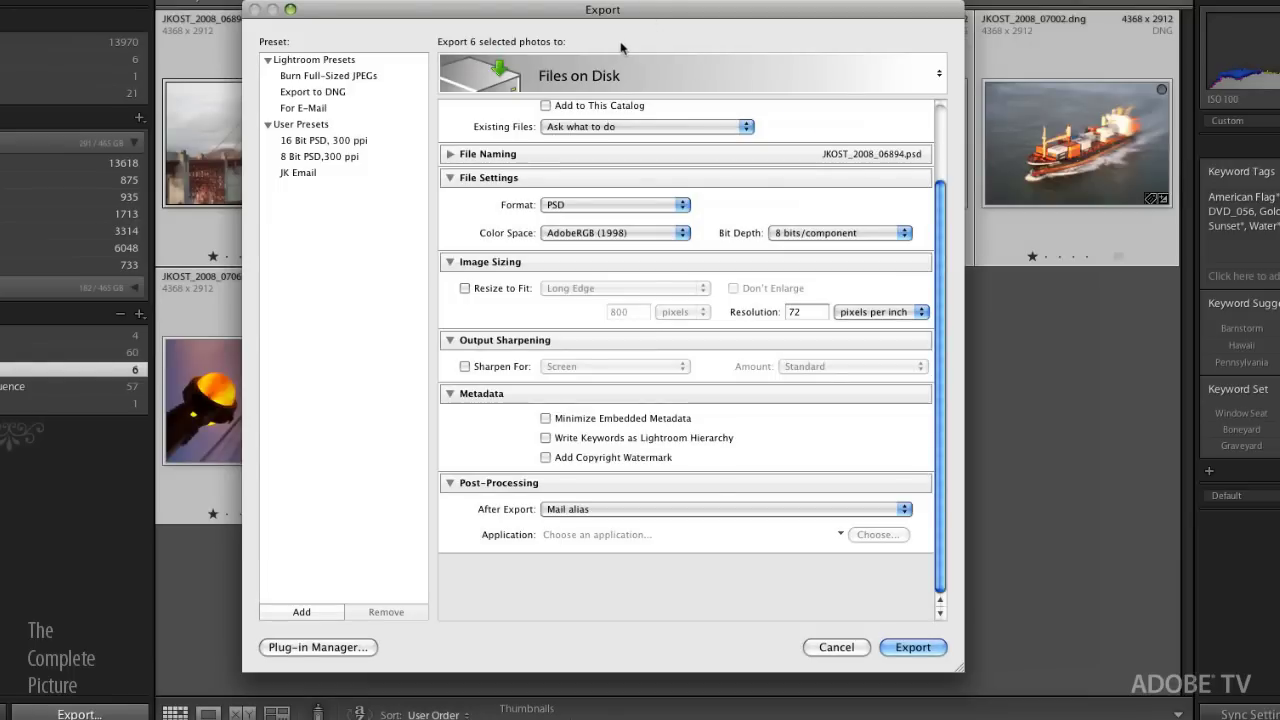
Set After Export to Add EdgeDroplet and export the six photos
{"action": "left_click", "coordinate": [768, 509]}
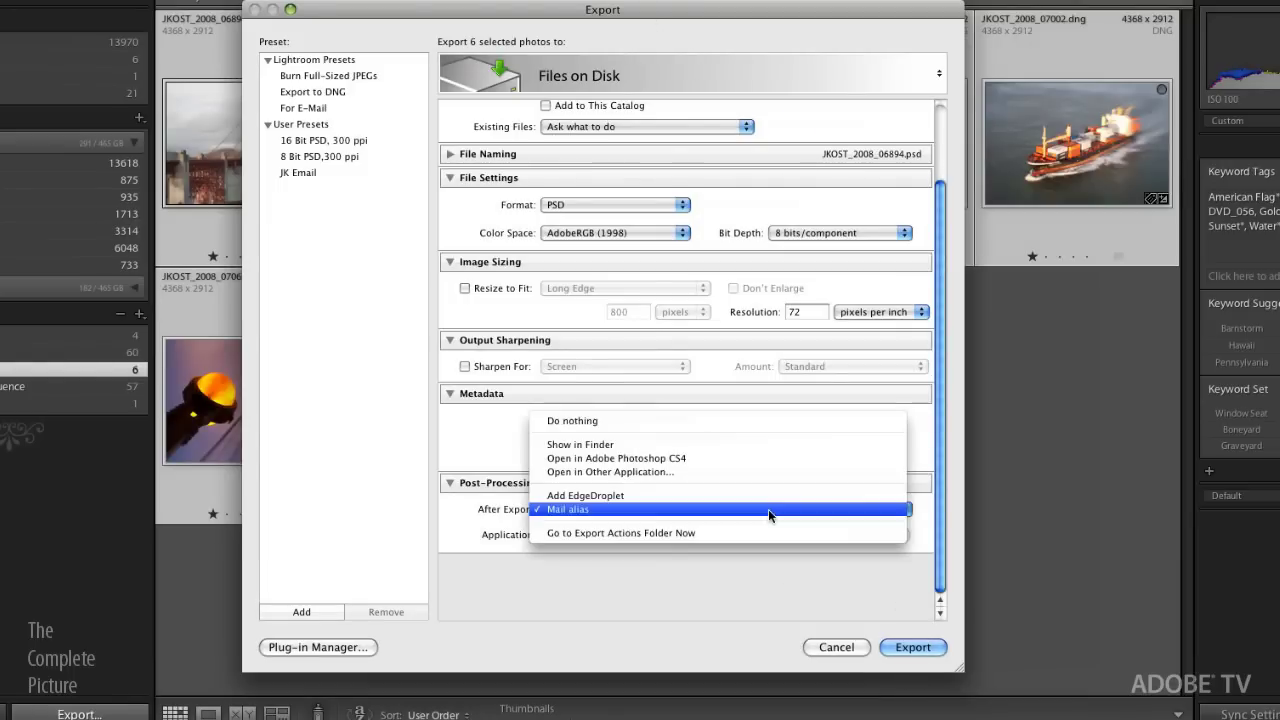
{"action": "left_click", "coordinate": [780, 498]}
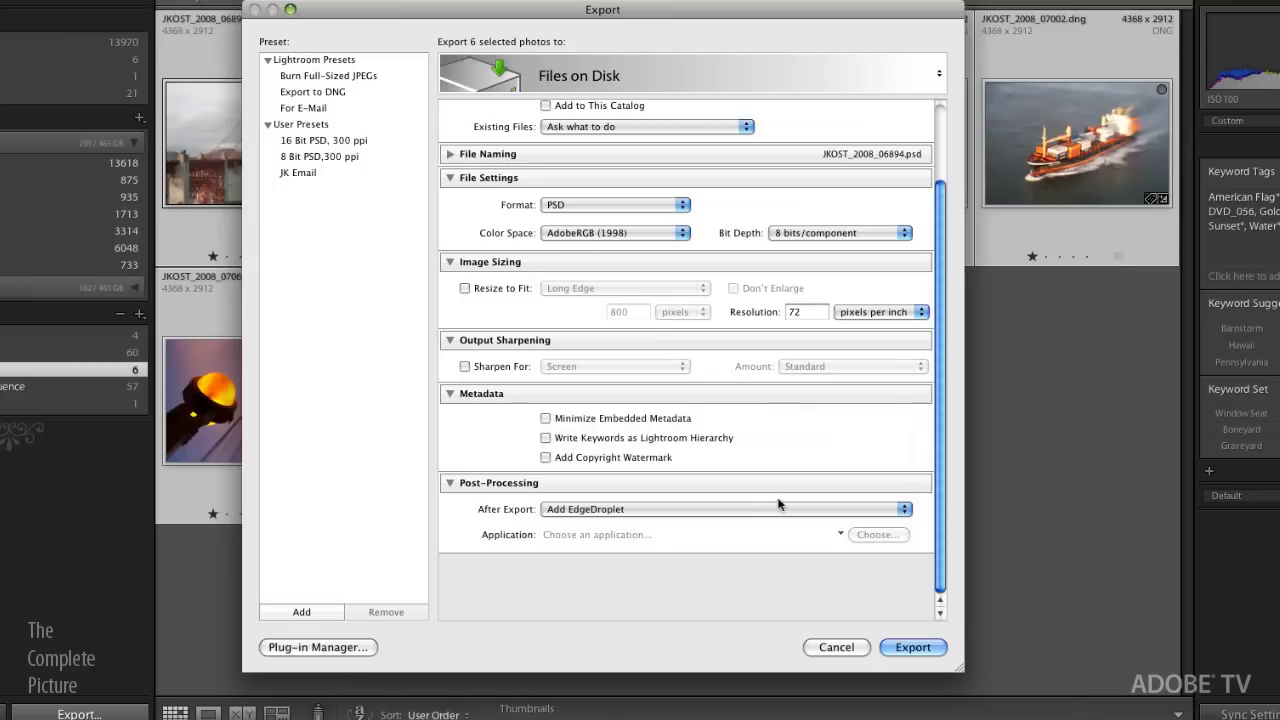
{"action": "left_click", "coordinate": [913, 647]}
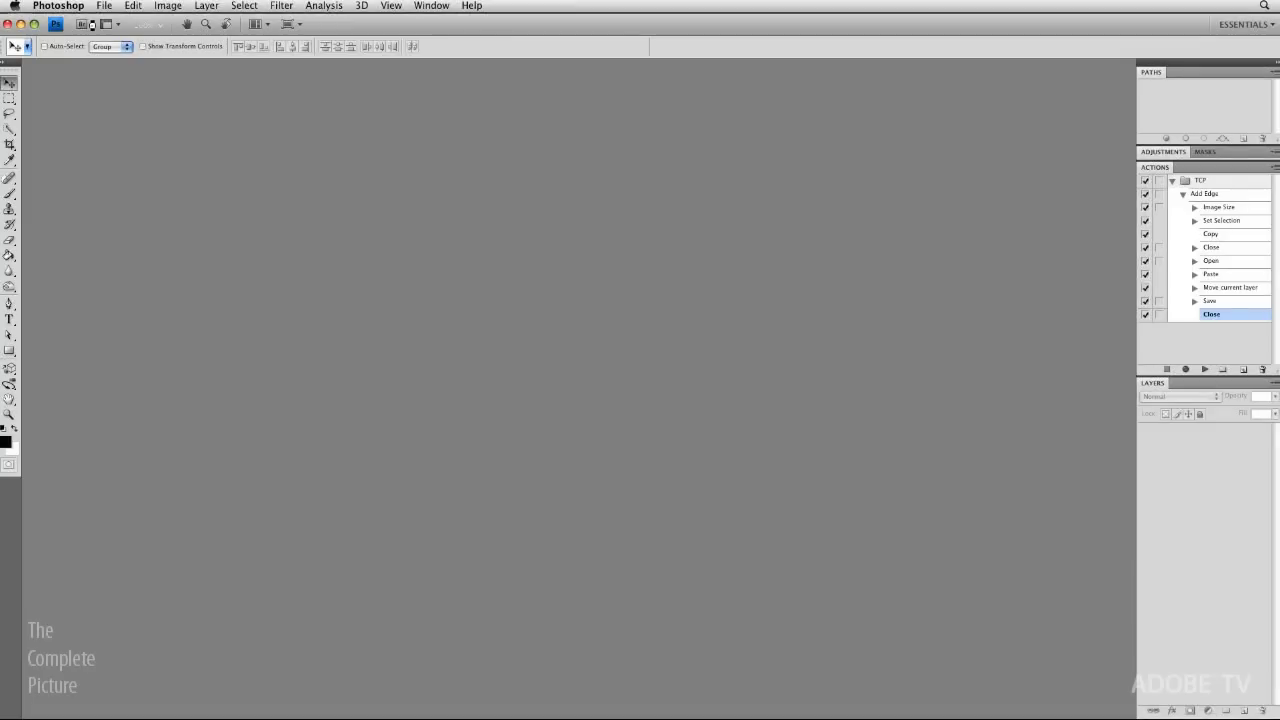
Back in Lightroom, choose the Desktop's Edges Added folder as the import source
{"action": "key", "text": "super+Tab"}
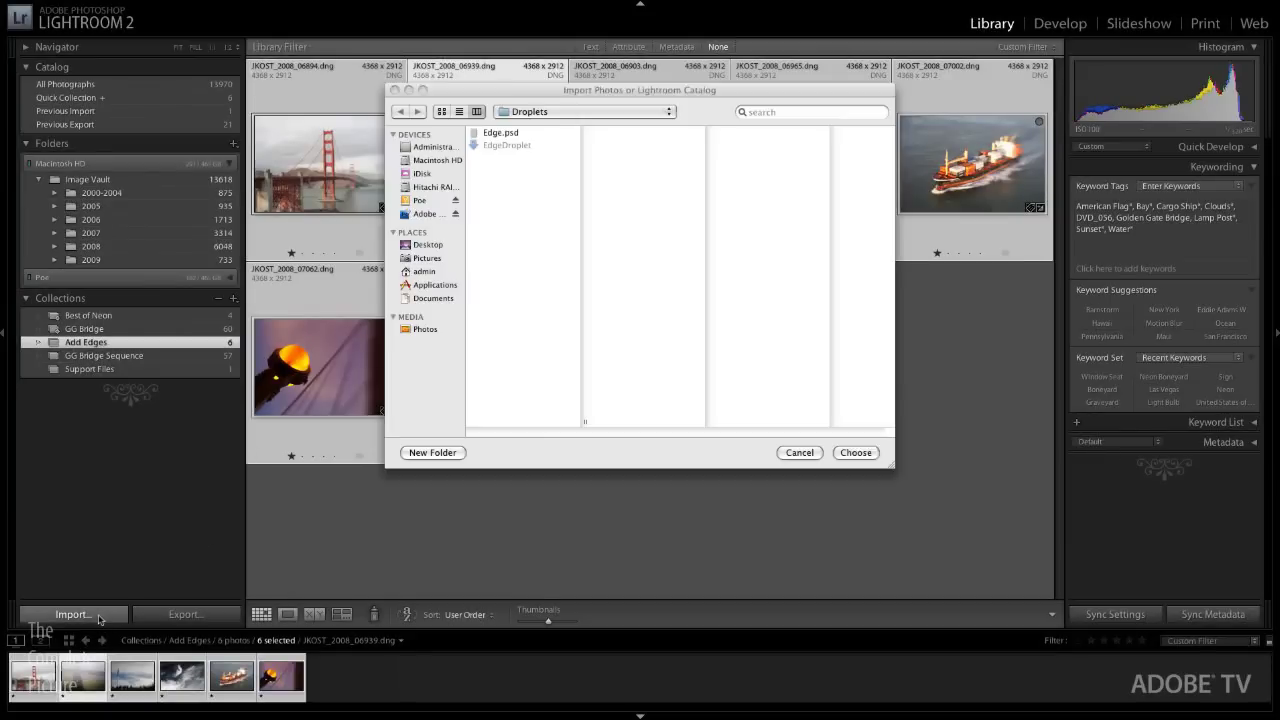
{"action": "left_click", "coordinate": [424, 246]}
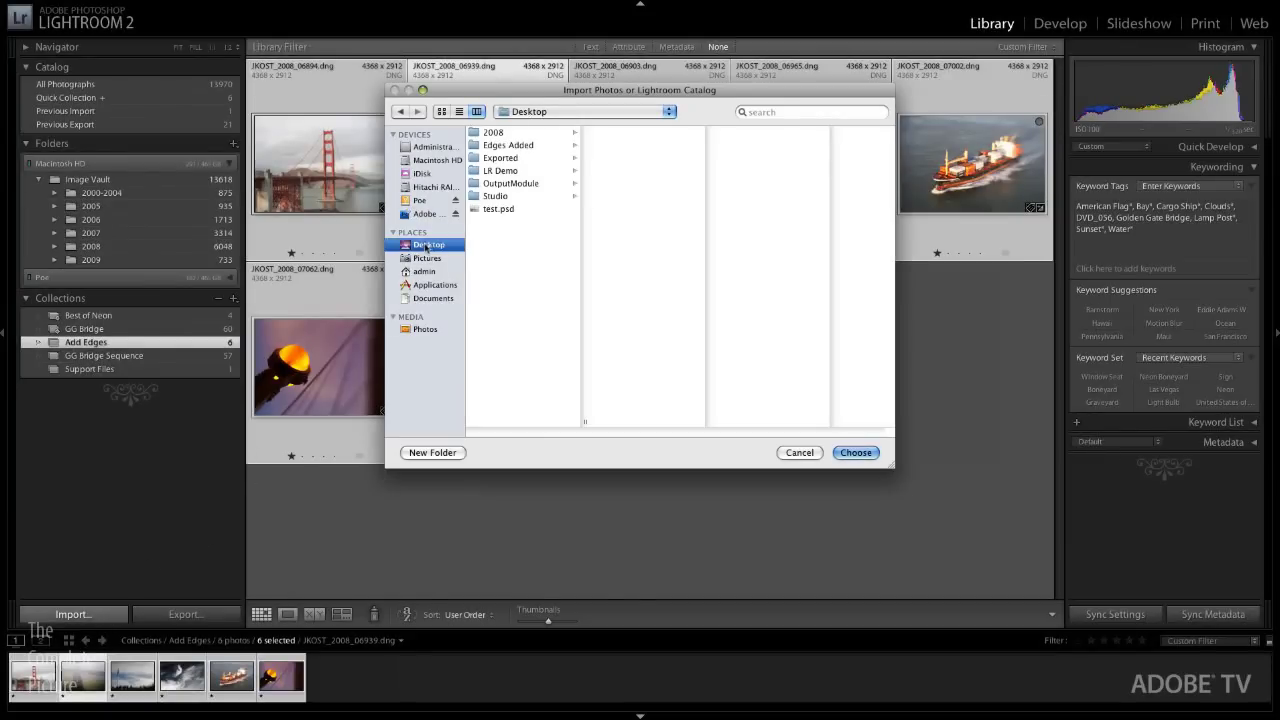
{"action": "left_click", "coordinate": [515, 147]}
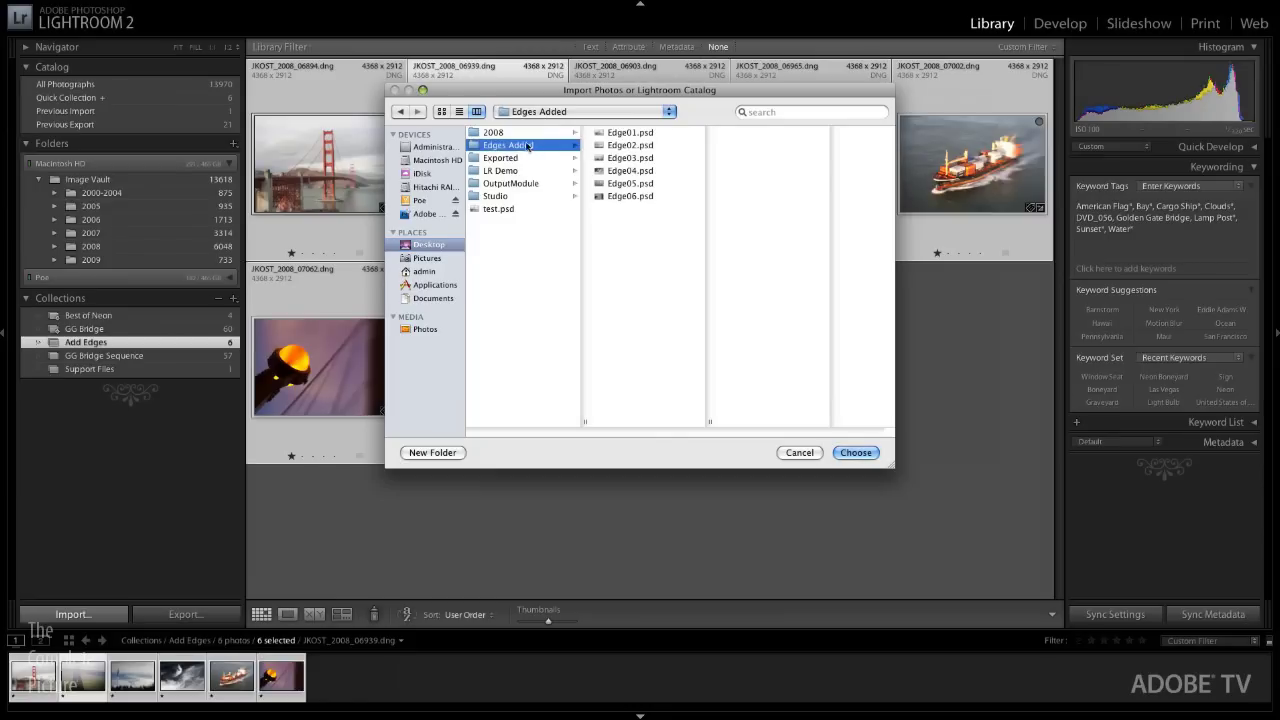
{"action": "left_click", "coordinate": [862, 453]}
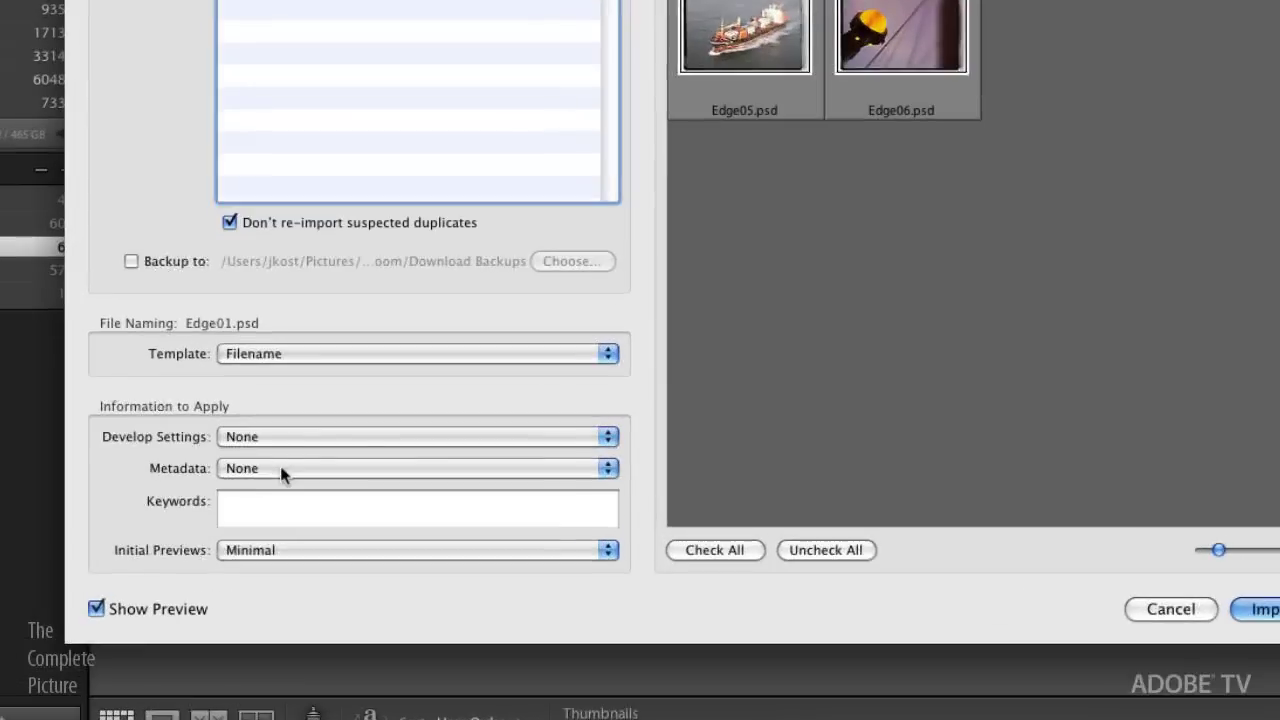
Import Edge01–Edge06.psd with the © 2009 copyright preset and the keyword San Francisco
{"action": "left_click", "coordinate": [359, 469]}
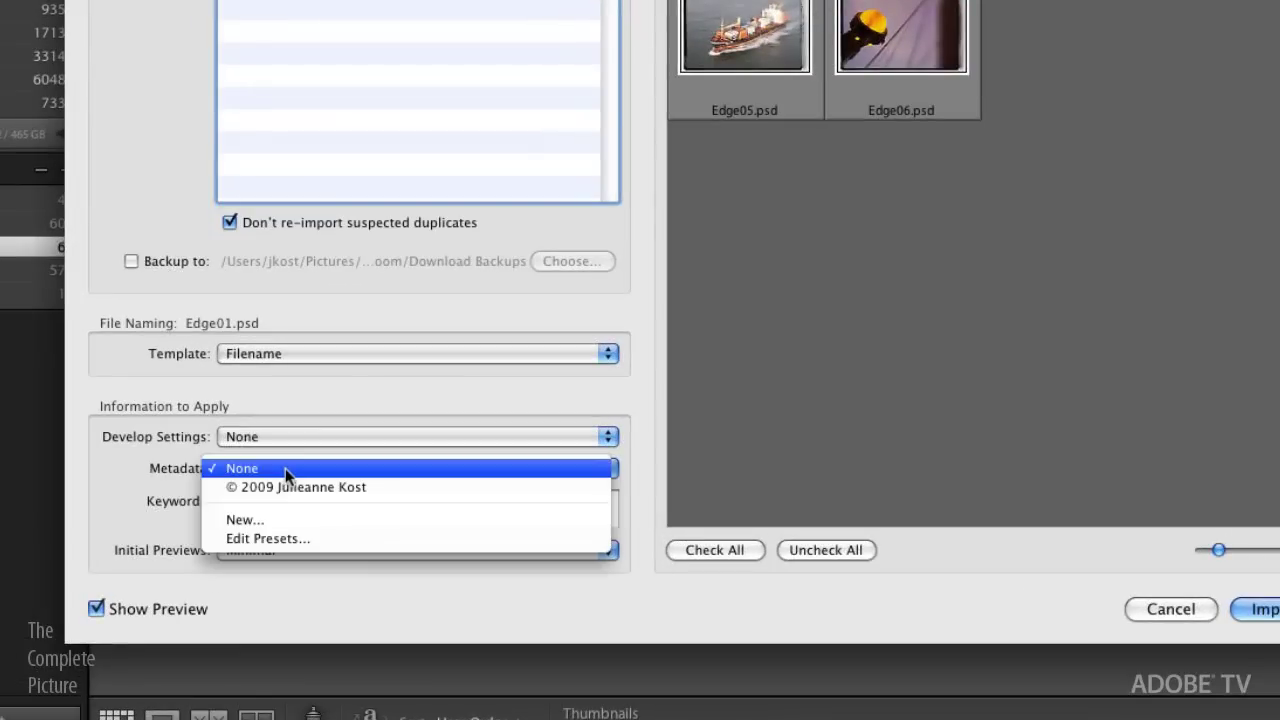
{"action": "left_click", "coordinate": [362, 490]}
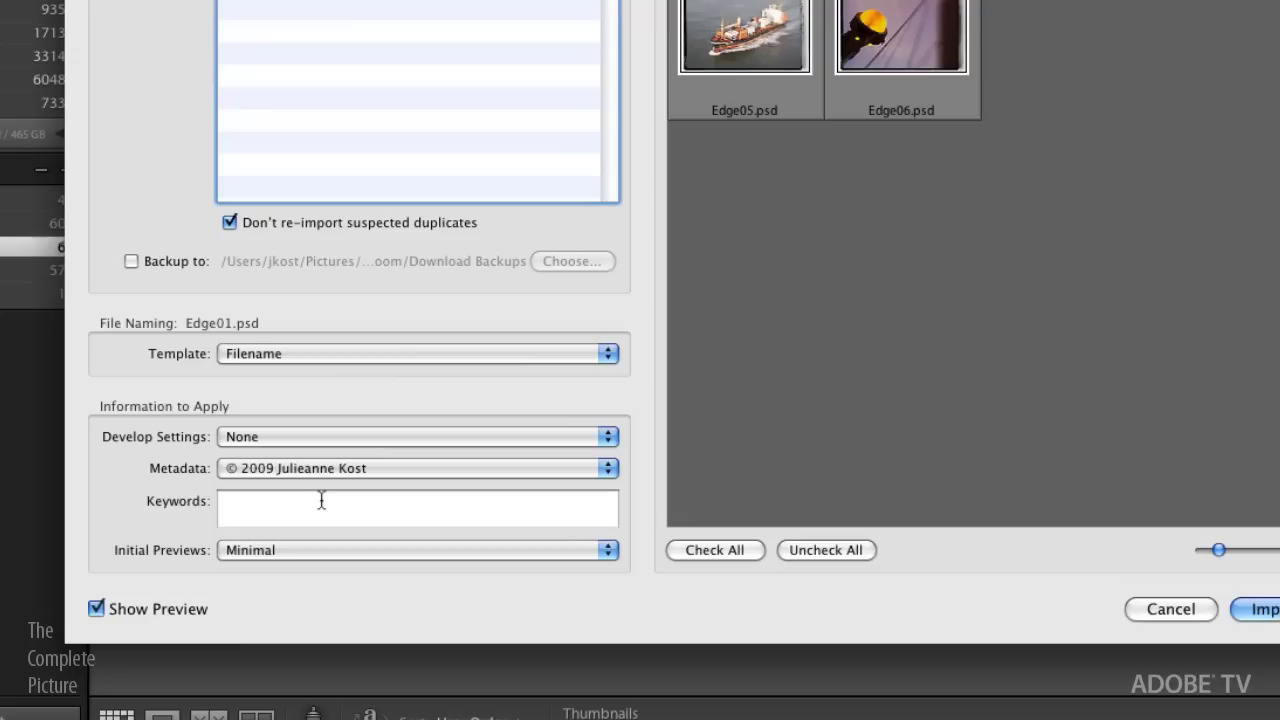
{"action": "left_click", "coordinate": [251, 507]}
{"action": "type", "text": "San "}
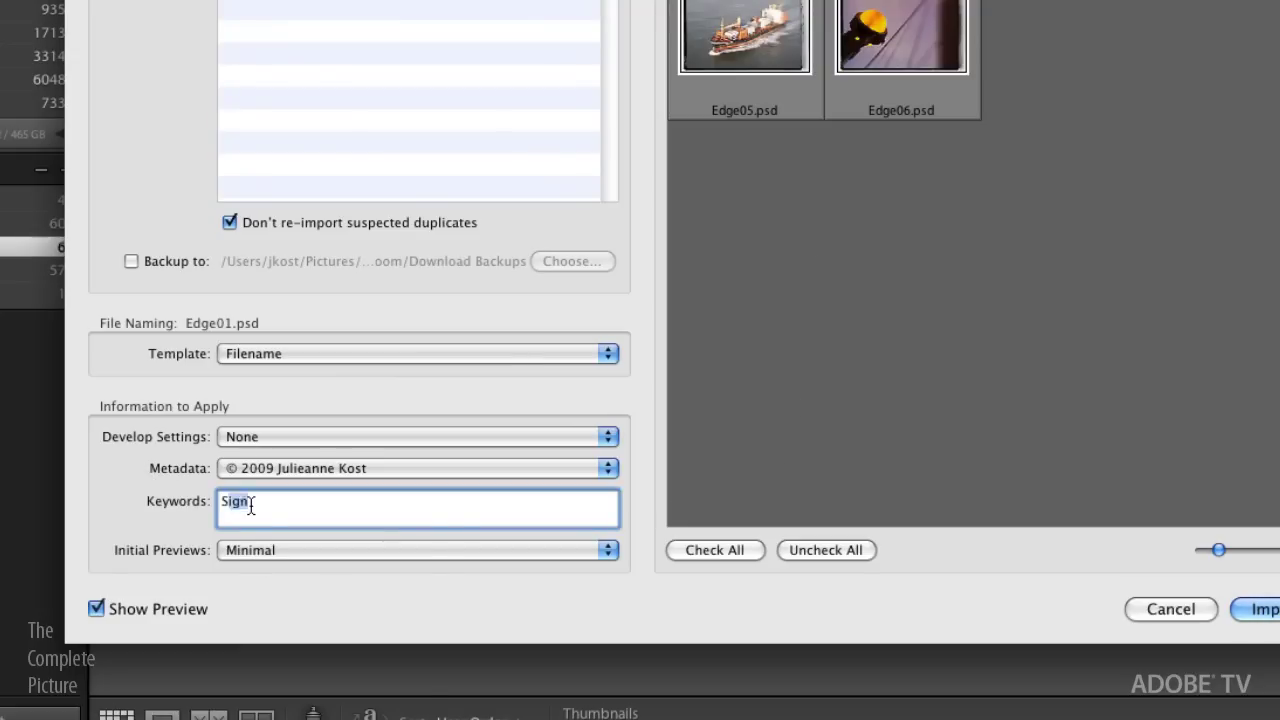
{"action": "type", "text": "Francisco"}
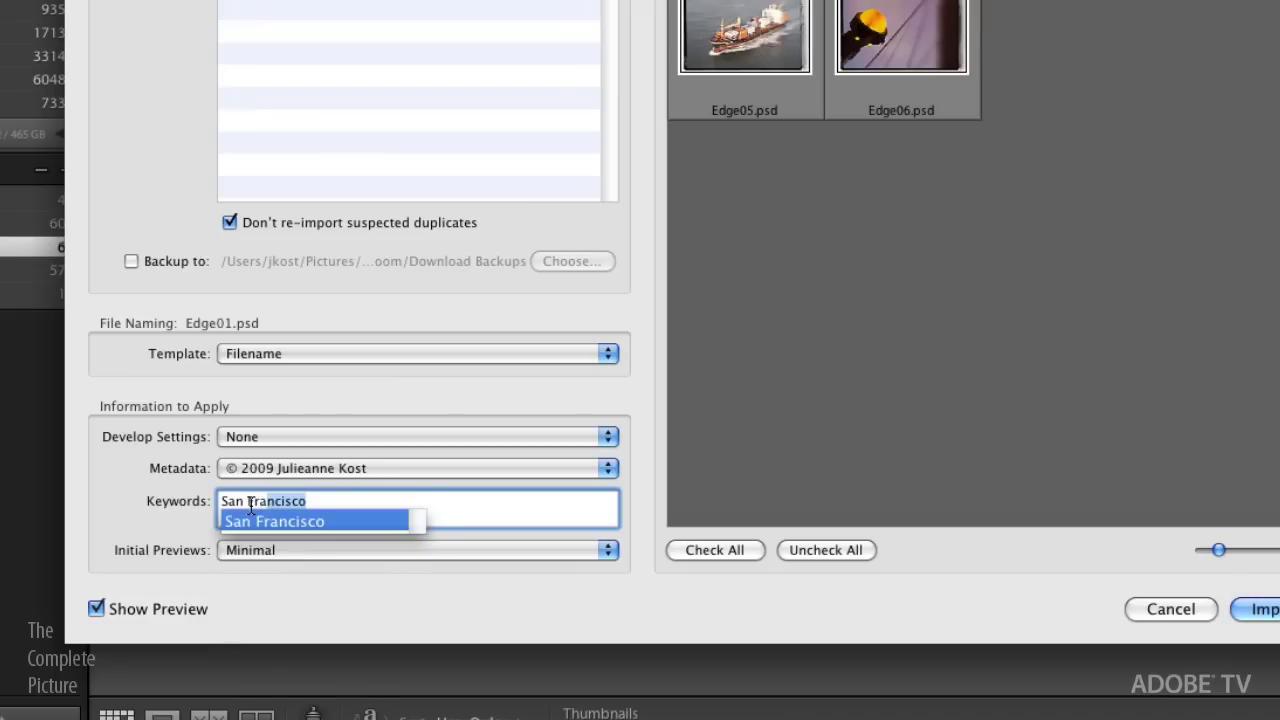
{"action": "key", "text": "Return"}
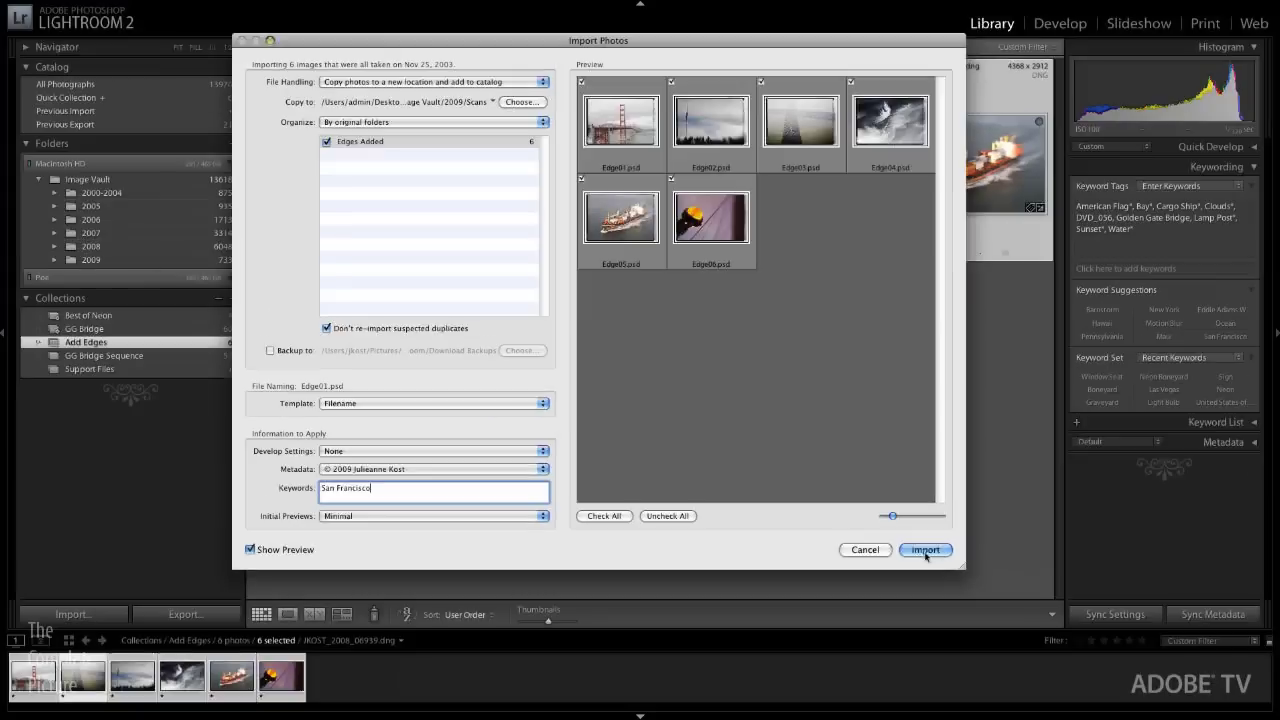
{"action": "left_click", "coordinate": [1252, 605]}
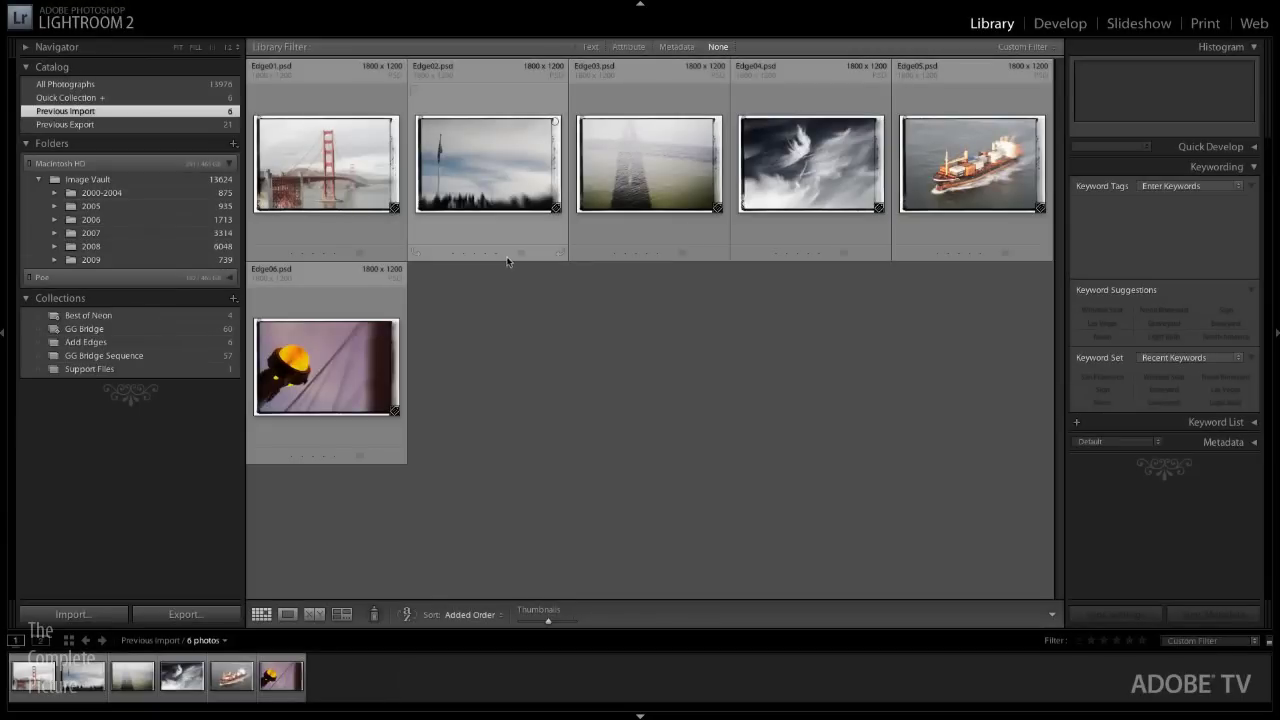
Enlarge Edge01 in Loupe view and step through the framed photos to Edge04.psd
{"action": "double_click", "coordinate": [341, 178]}
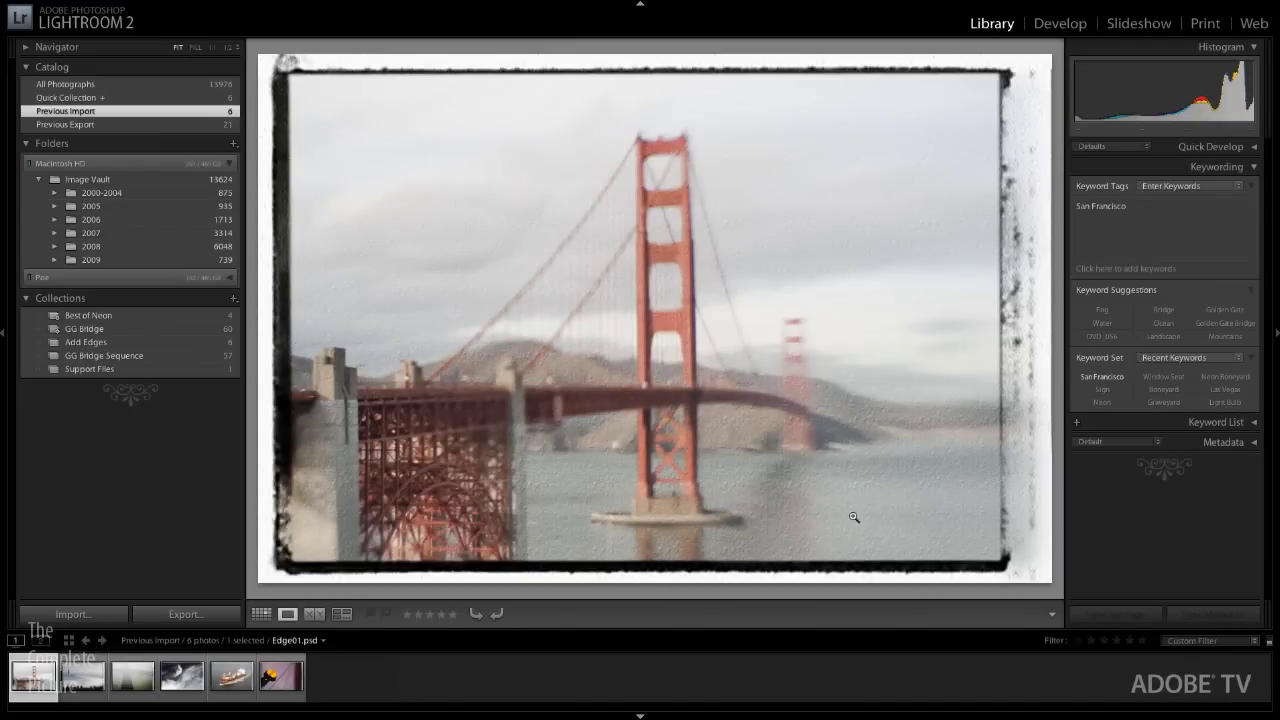
{"action": "key", "text": "Right"}
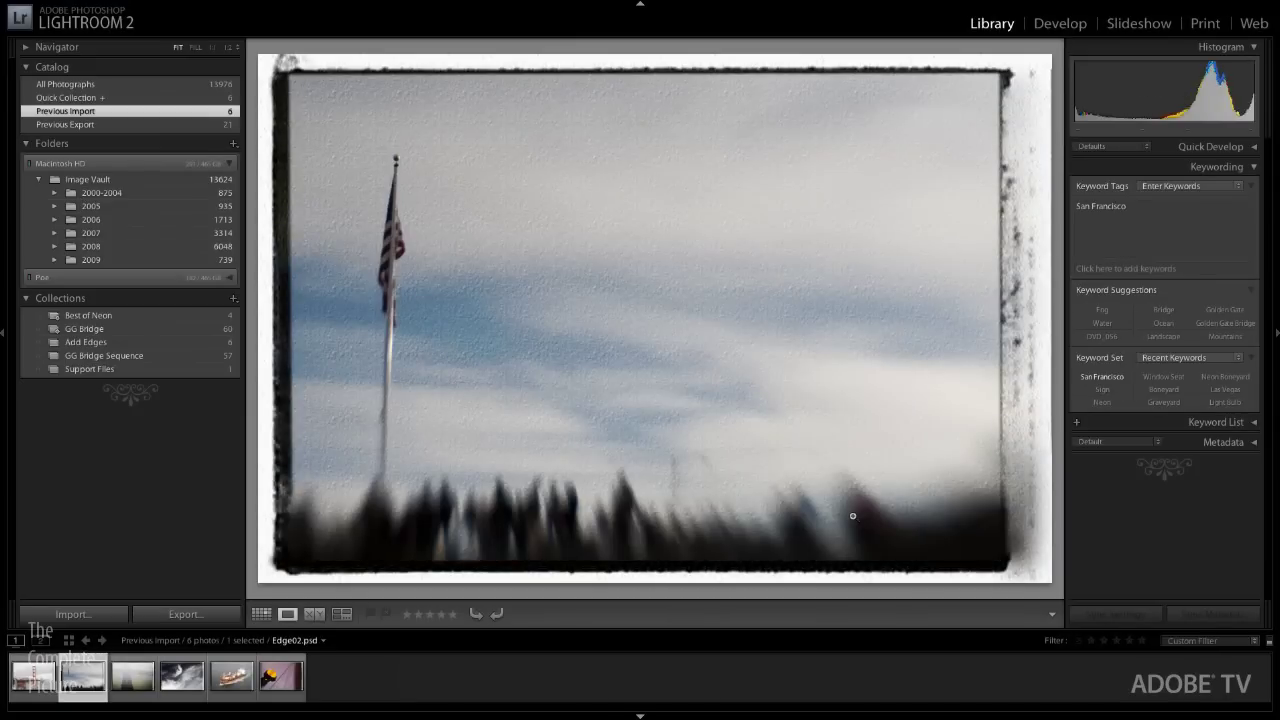
{"action": "key", "text": "Right"}
{"action": "key", "text": "Right"}
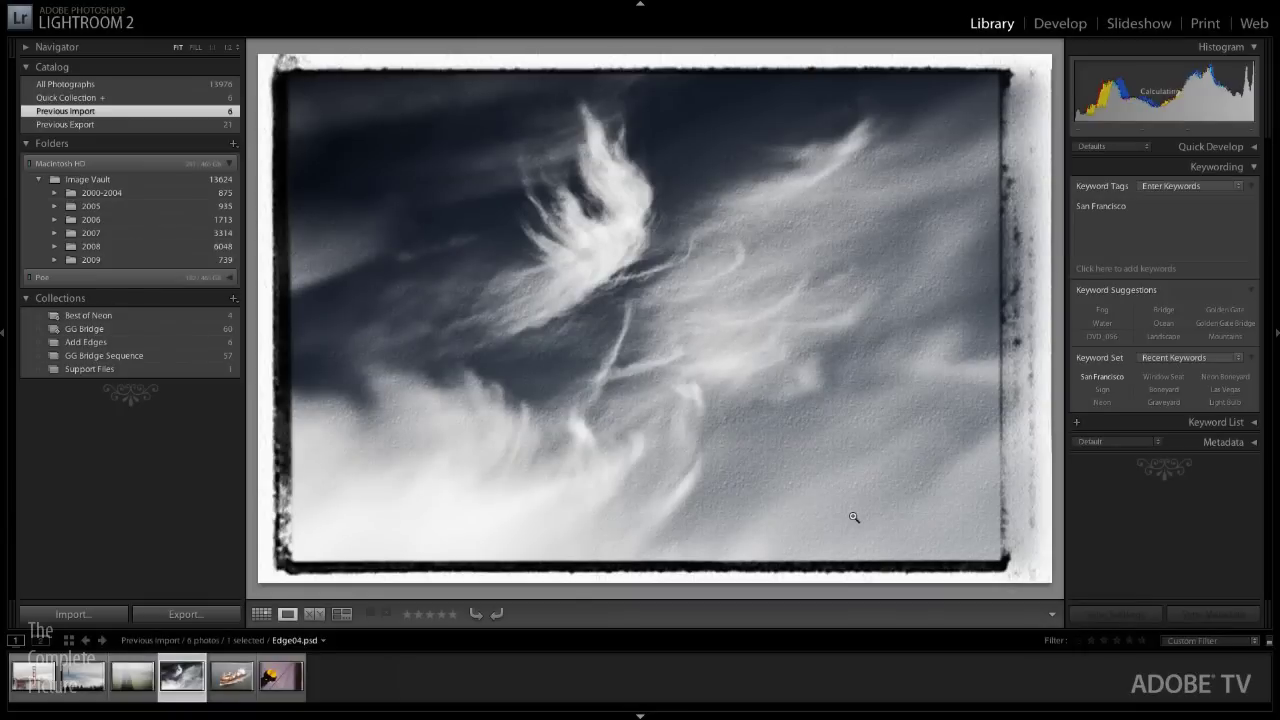
{"action": "key", "text": "Right"}
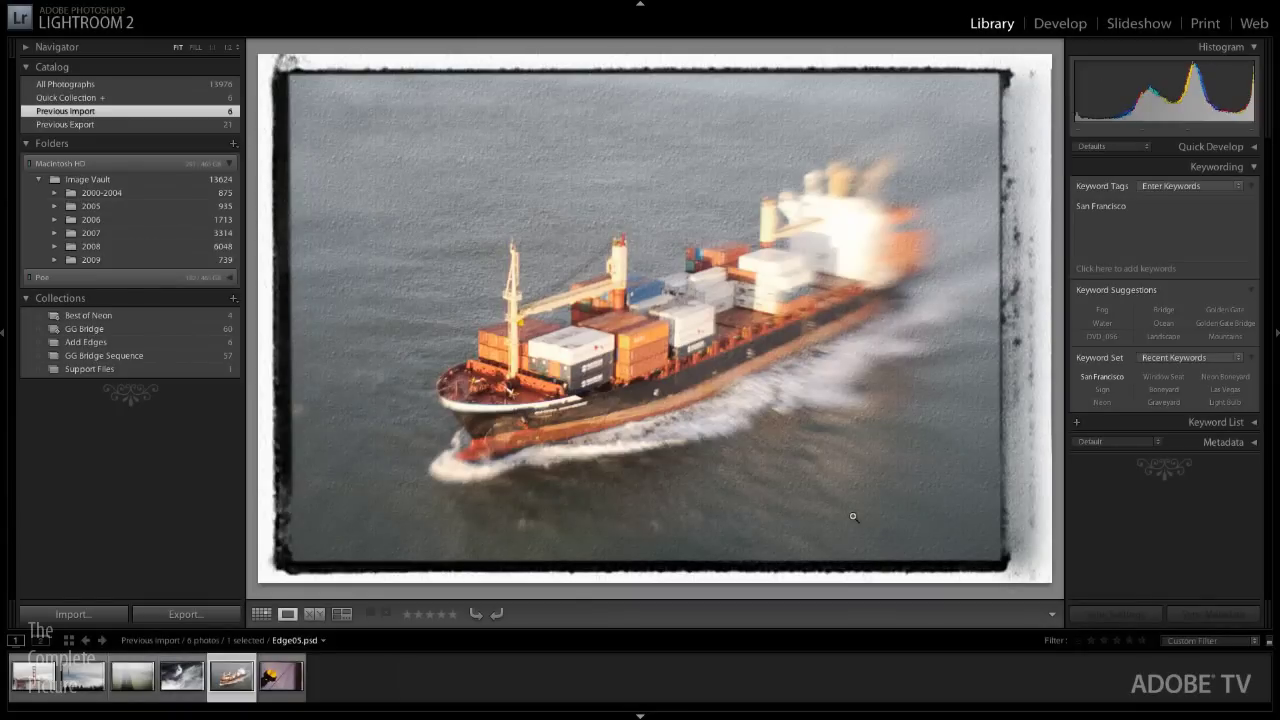